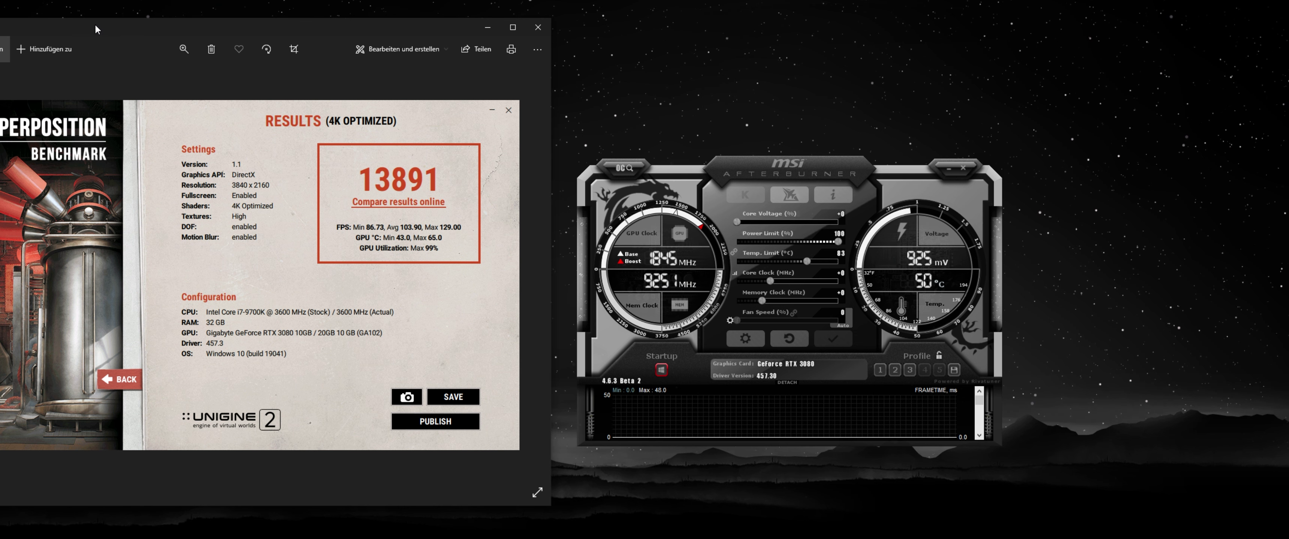
- Shift the benchmark screenshot window around, then minimise Photos
{"action": "left_click_drag", "start_coordinate": [90, 23], "coordinate": [60, 32]}
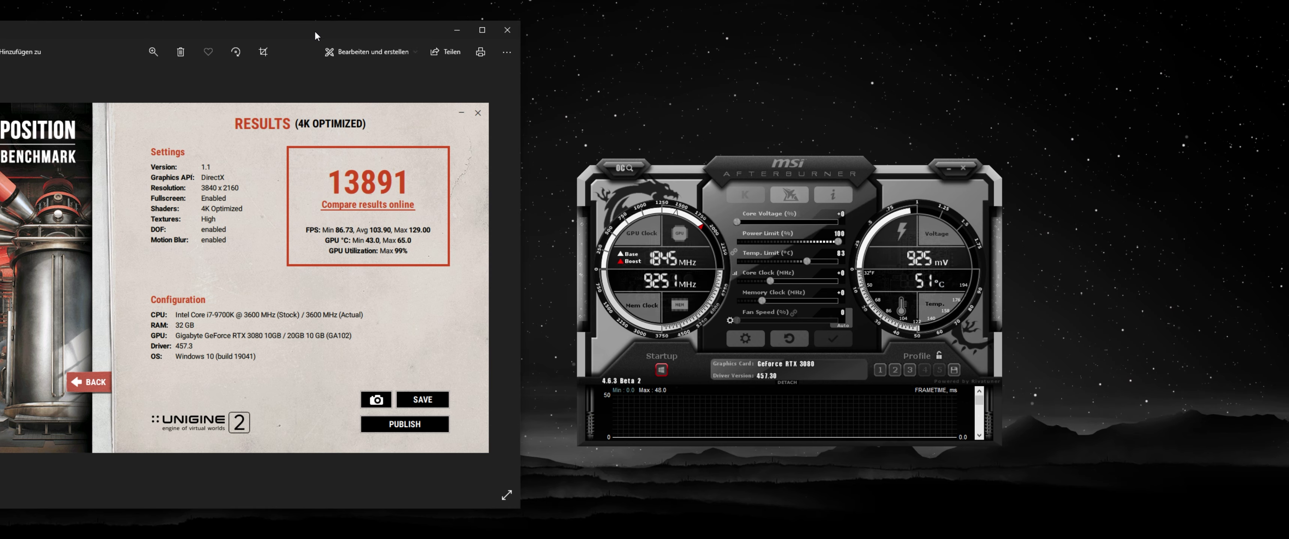
{"action": "left_click_drag", "start_coordinate": [315, 29], "coordinate": [361, 26]}
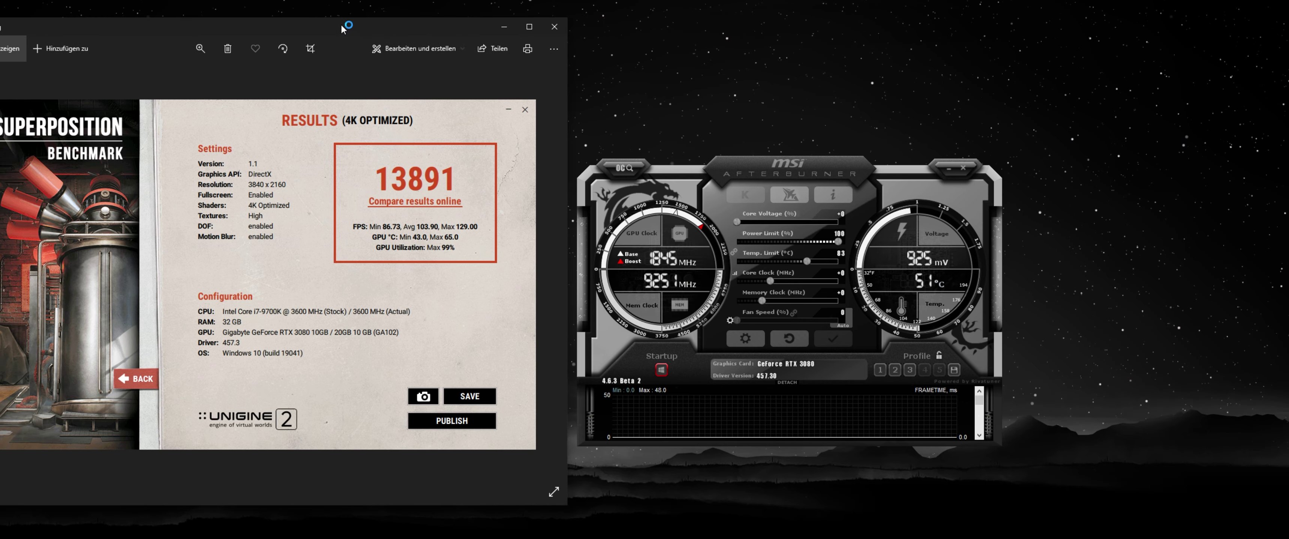
{"action": "left_click", "coordinate": [508, 27]}
- Open Data.txt in Notepad, arrange it beside Afterburner, then minimise Notepad
{"action": "double_click", "coordinate": [431, 206]}
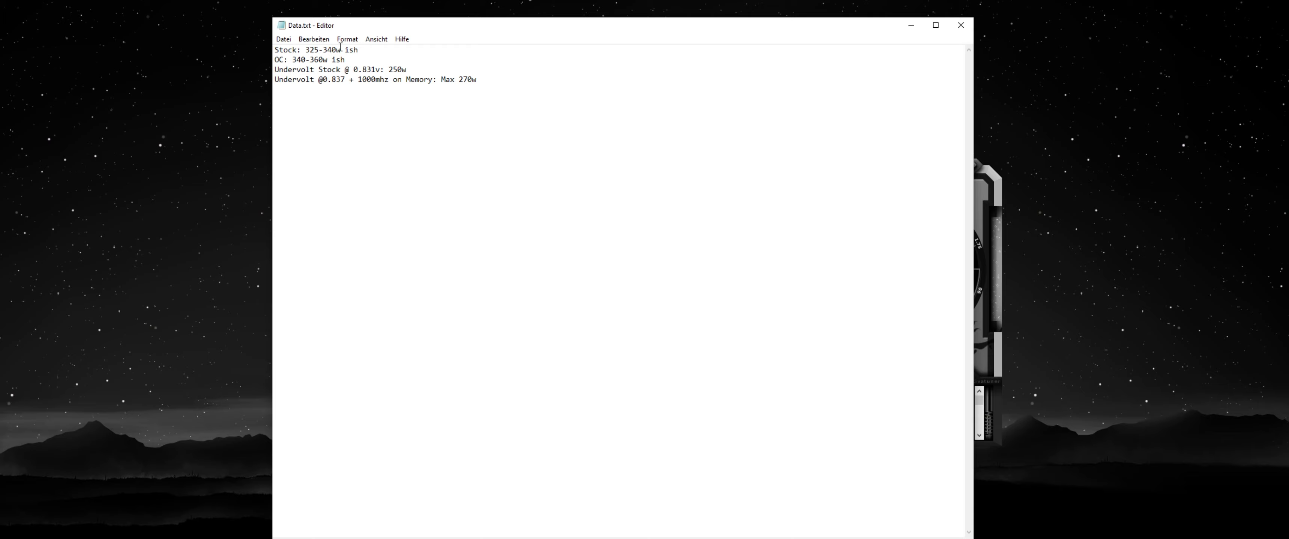
{"action": "left_click_drag", "start_coordinate": [413, 28], "coordinate": [94, 32]}
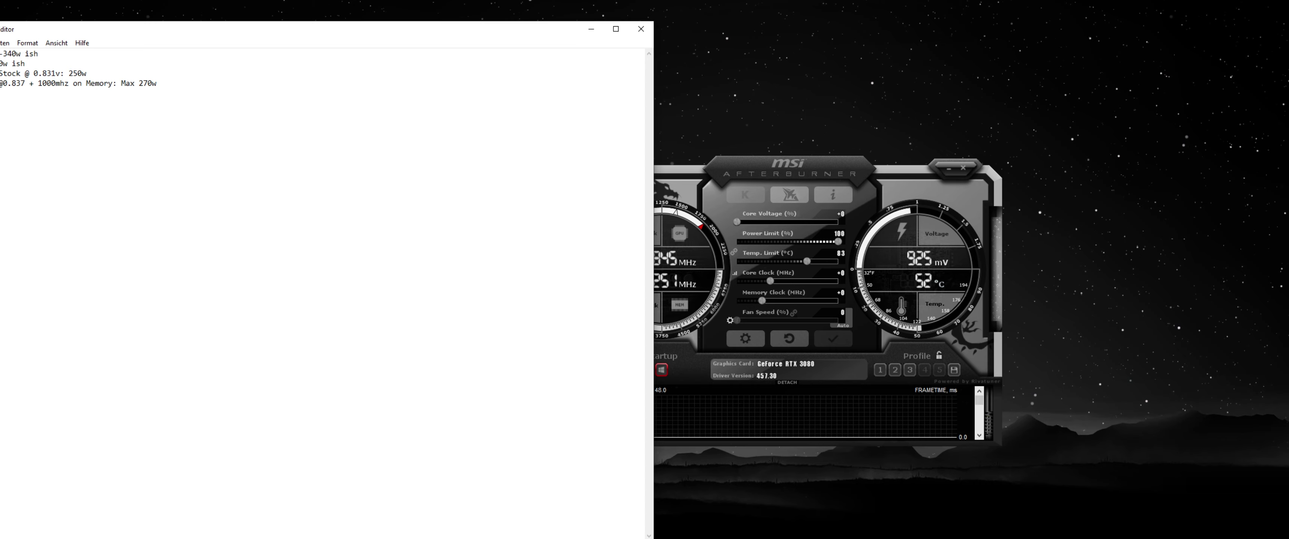
{"action": "left_click_drag", "start_coordinate": [535, 33], "coordinate": [421, 30]}
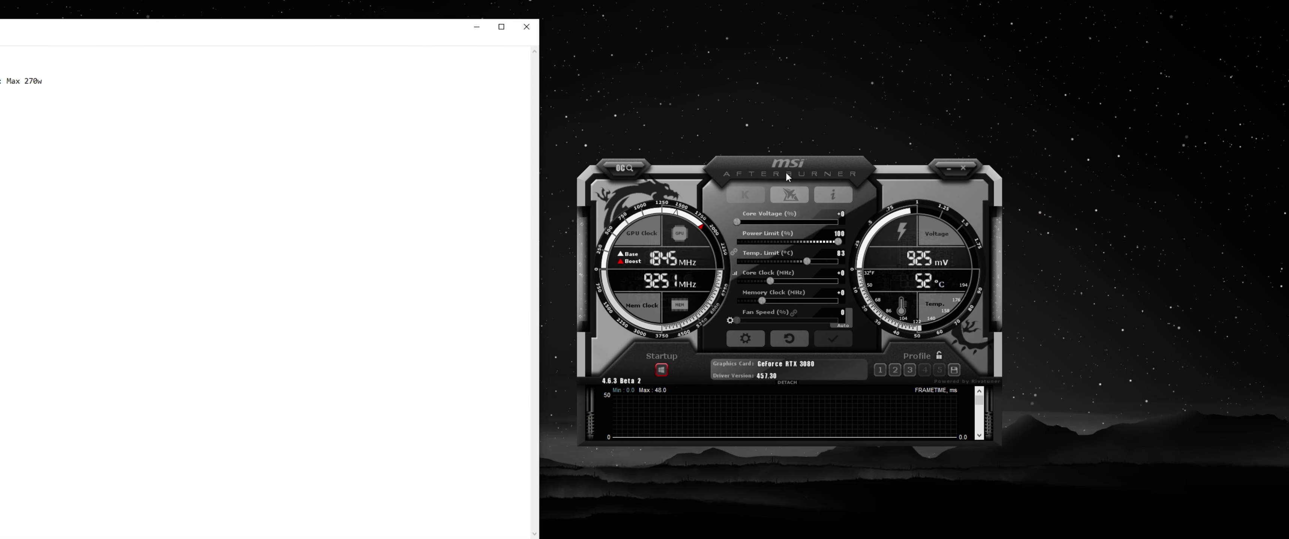
{"action": "left_click_drag", "start_coordinate": [786, 172], "coordinate": [720, 167]}
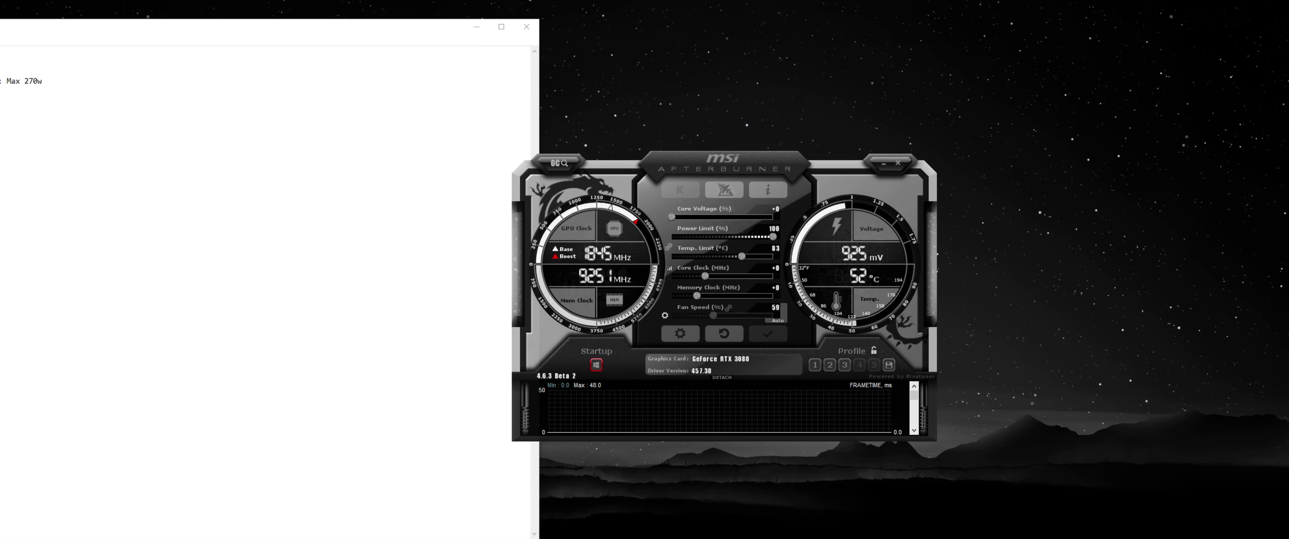
{"action": "mouse_move", "coordinate": [709, 170]}
{"action": "left_mouse_down"}
{"action": "mouse_move", "coordinate": [693, 176]}
{"action": "mouse_move", "coordinate": [723, 183]}
{"action": "left_mouse_up"}
{"action": "left_click", "coordinate": [476, 27]}
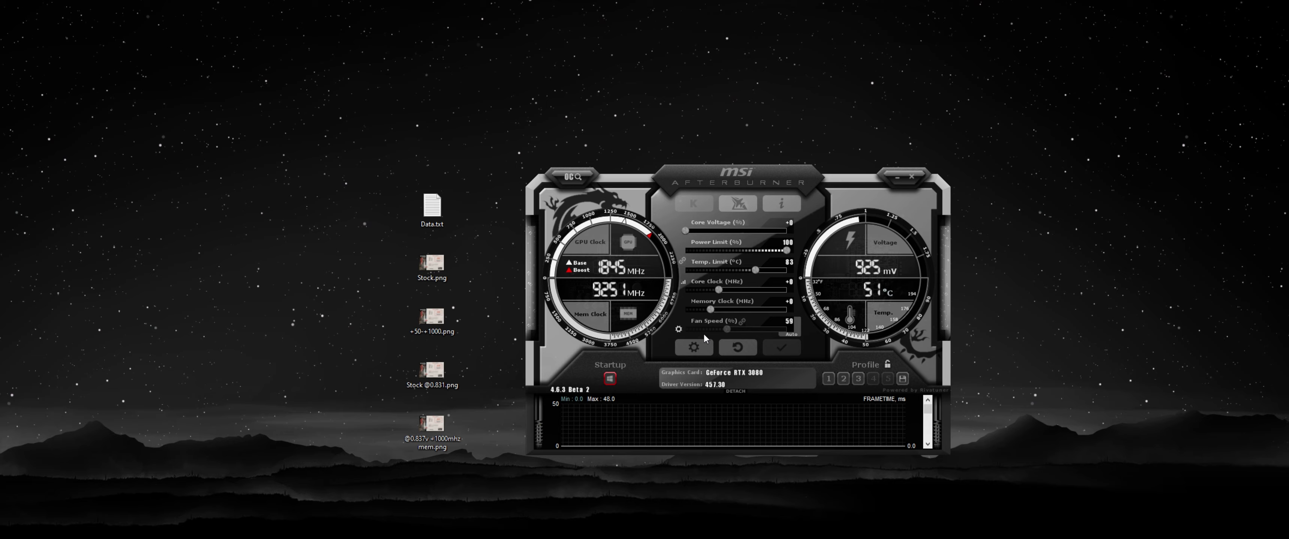
- Open Stock.png with the 13891 score and arrange Photos and Afterburner side by side
{"action": "double_click", "coordinate": [431, 265]}
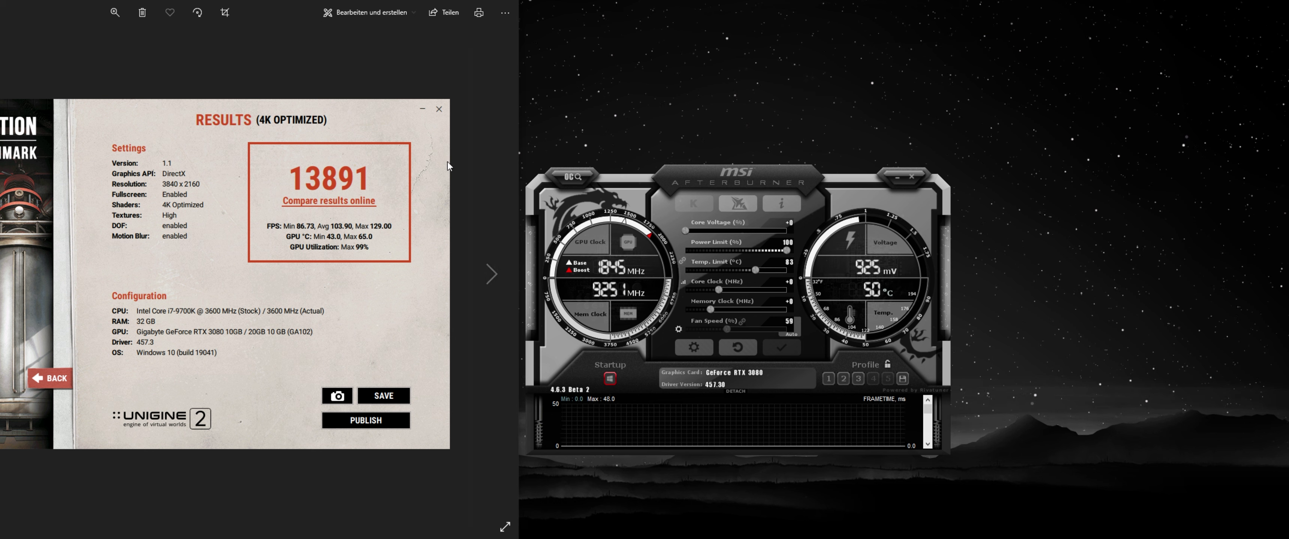
{"action": "left_click_drag", "start_coordinate": [719, 175], "coordinate": [719, 170]}
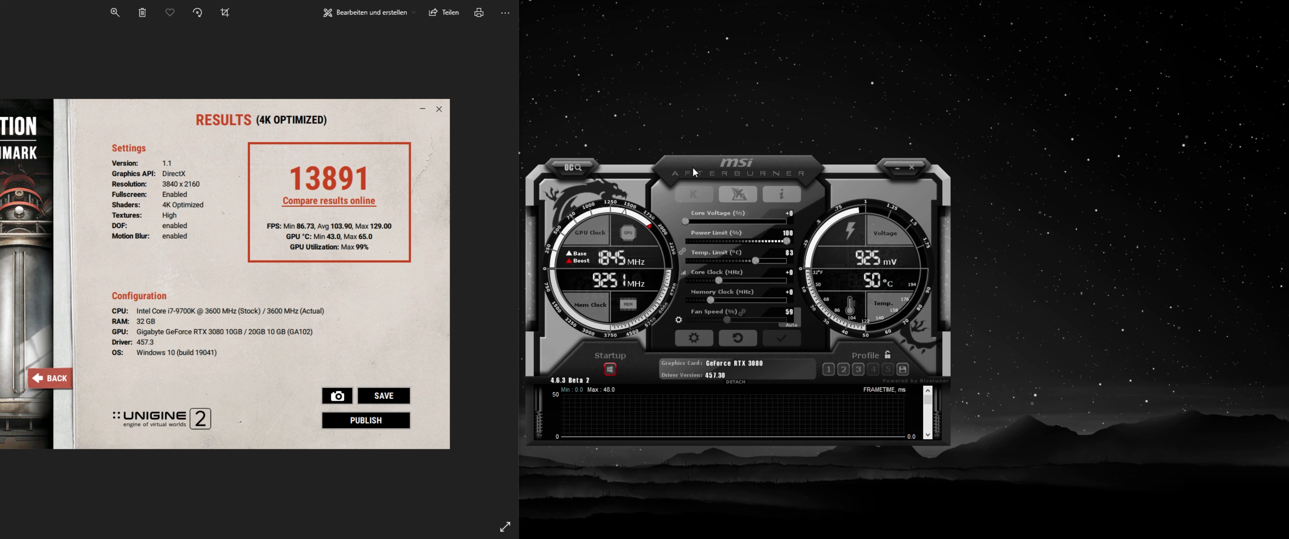
{"action": "left_click_drag", "start_coordinate": [690, 168], "coordinate": [735, 159]}
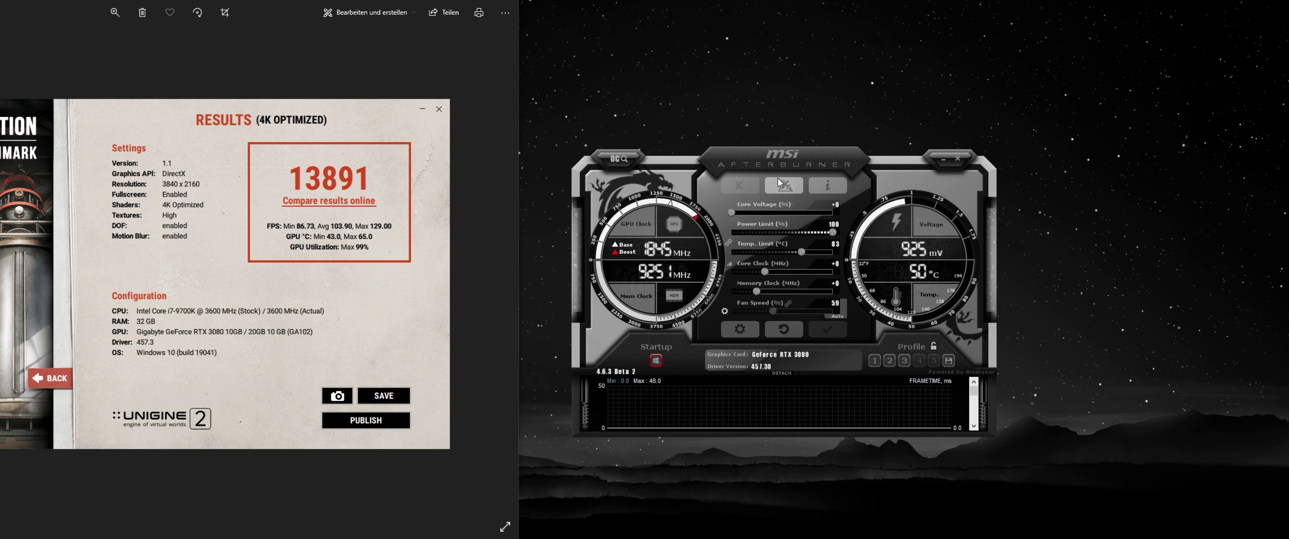
{"action": "left_click_drag", "start_coordinate": [756, 158], "coordinate": [706, 154]}
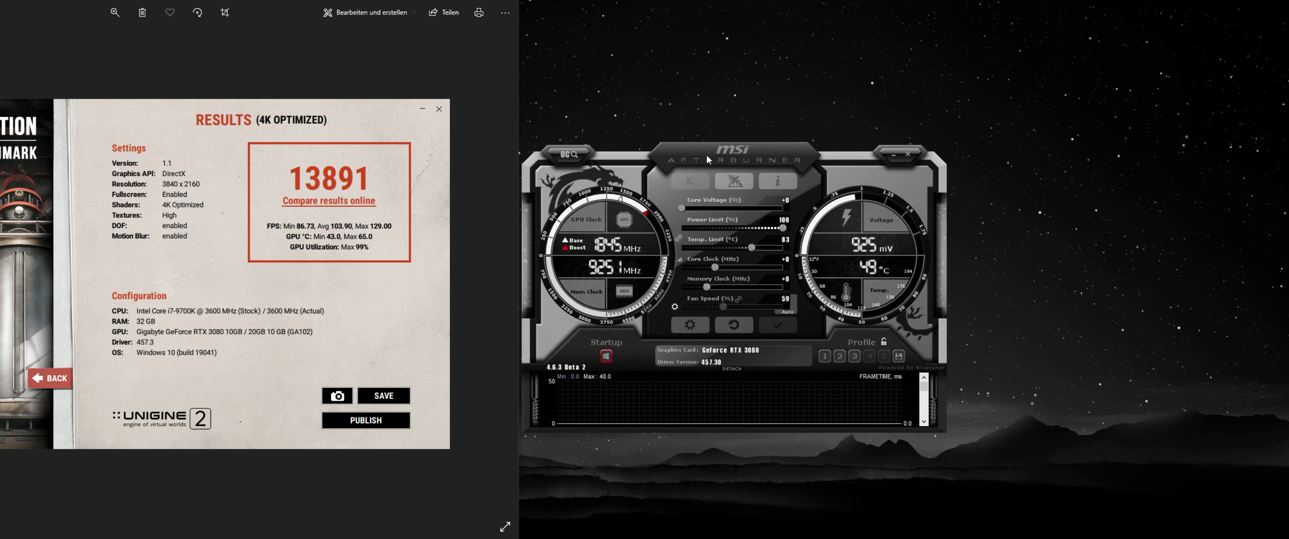
{"action": "left_click_drag", "start_coordinate": [480, 1], "coordinate": [469, 5]}
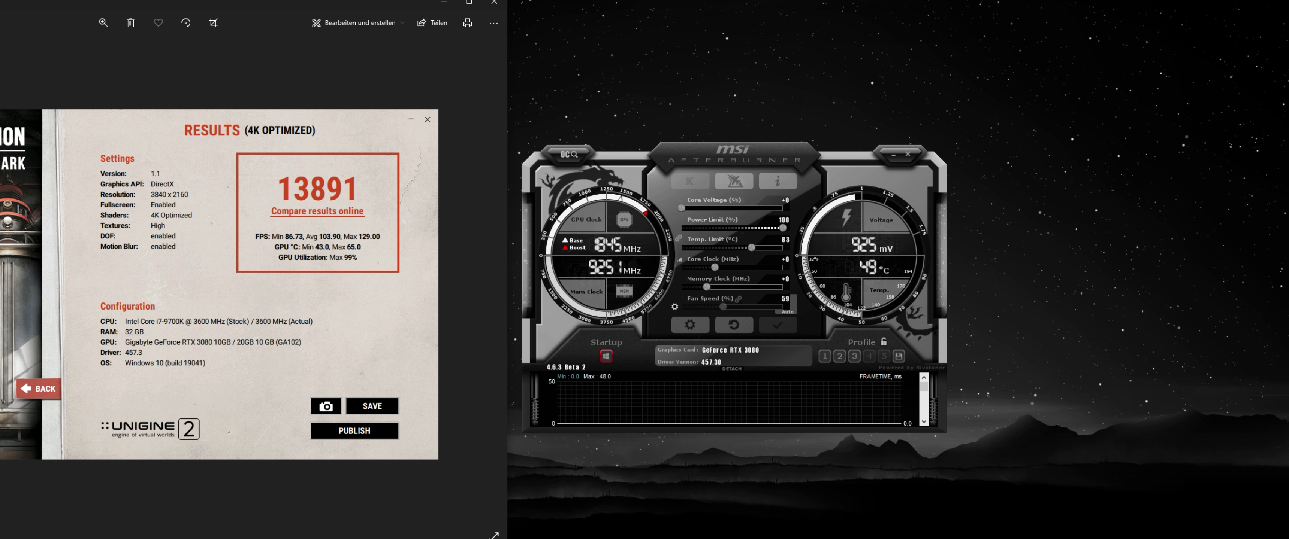
{"action": "left_click_drag", "start_coordinate": [383, 5], "coordinate": [402, 37]}
{"action": "left_click_drag", "start_coordinate": [714, 148], "coordinate": [734, 146]}
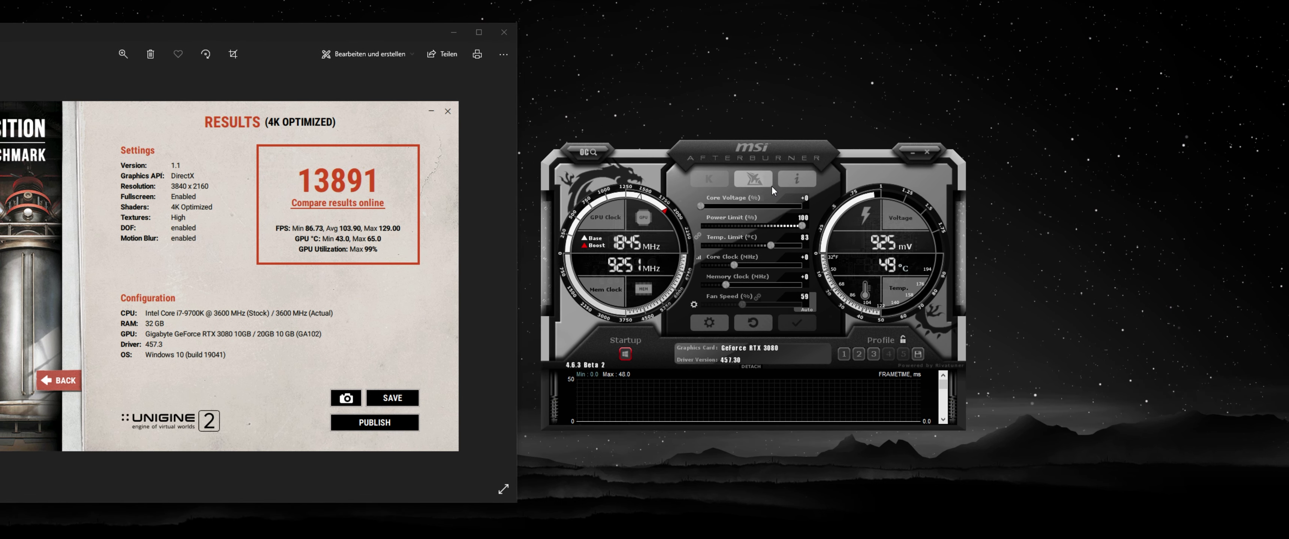
- Commit a -300 MHz Core Clock offset and apply it
{"action": "mouse_move", "coordinate": [725, 149]}
{"action": "left_mouse_down"}
{"action": "mouse_move", "coordinate": [700, 148]}
{"action": "mouse_move", "coordinate": [721, 148]}
{"action": "left_mouse_up"}
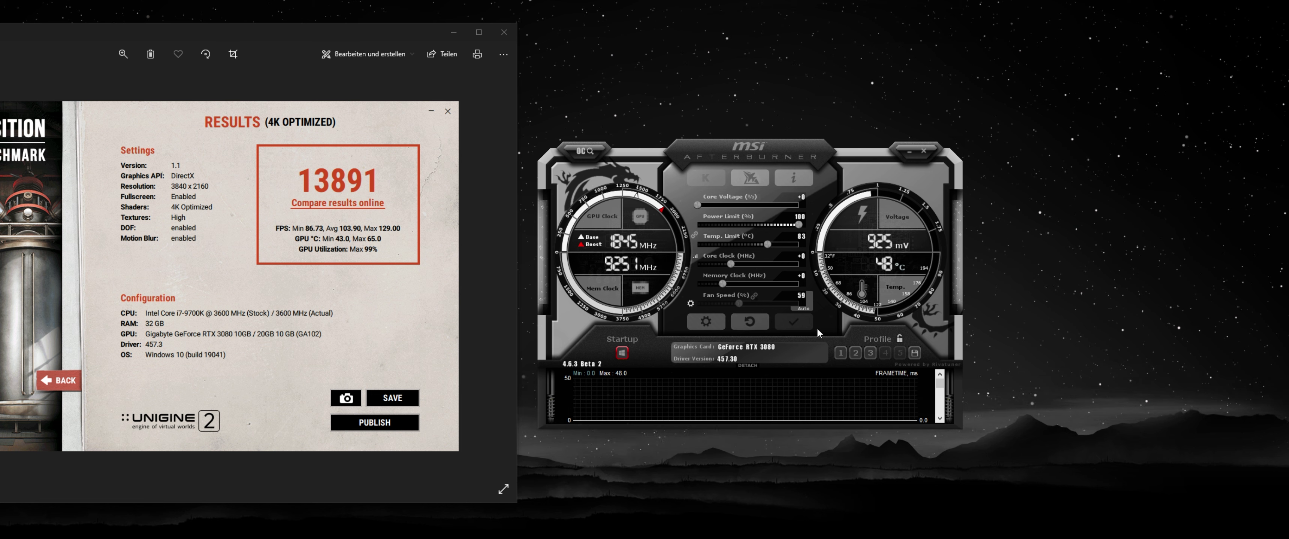
{"action": "left_click_drag", "start_coordinate": [773, 180], "coordinate": [752, 178]}
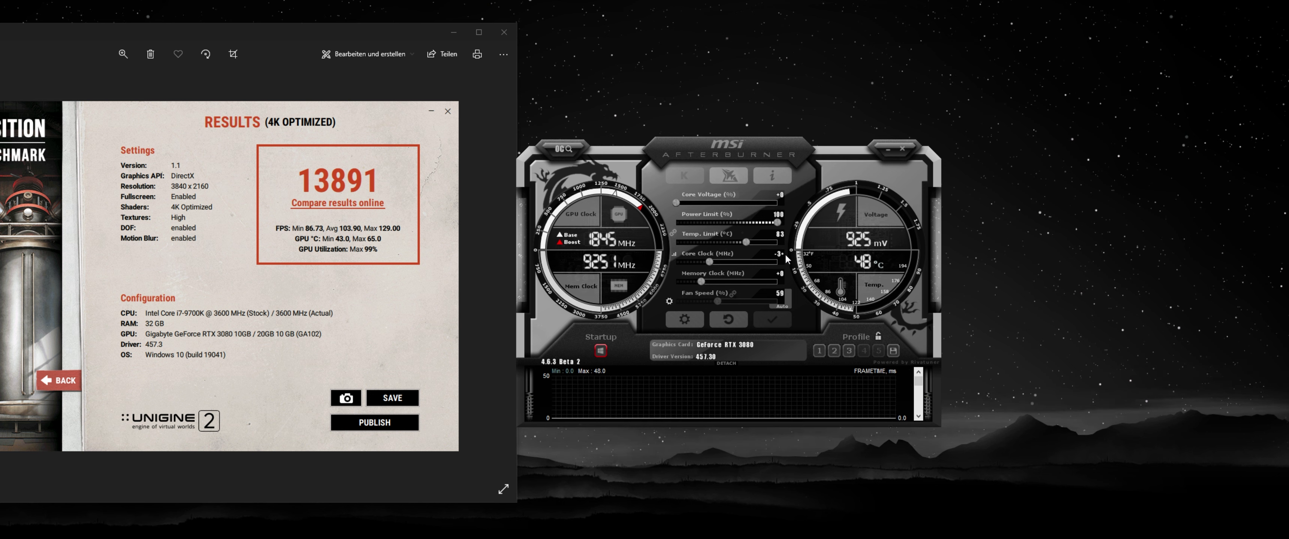
{"action": "key", "text": "Return"}
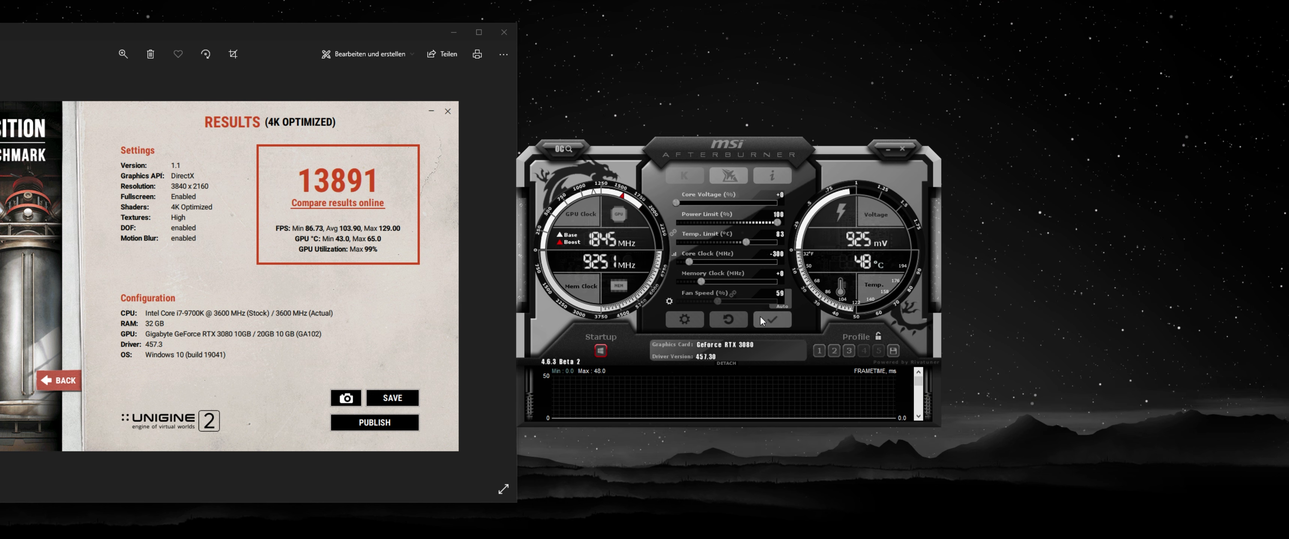
{"action": "left_click", "coordinate": [773, 320]}
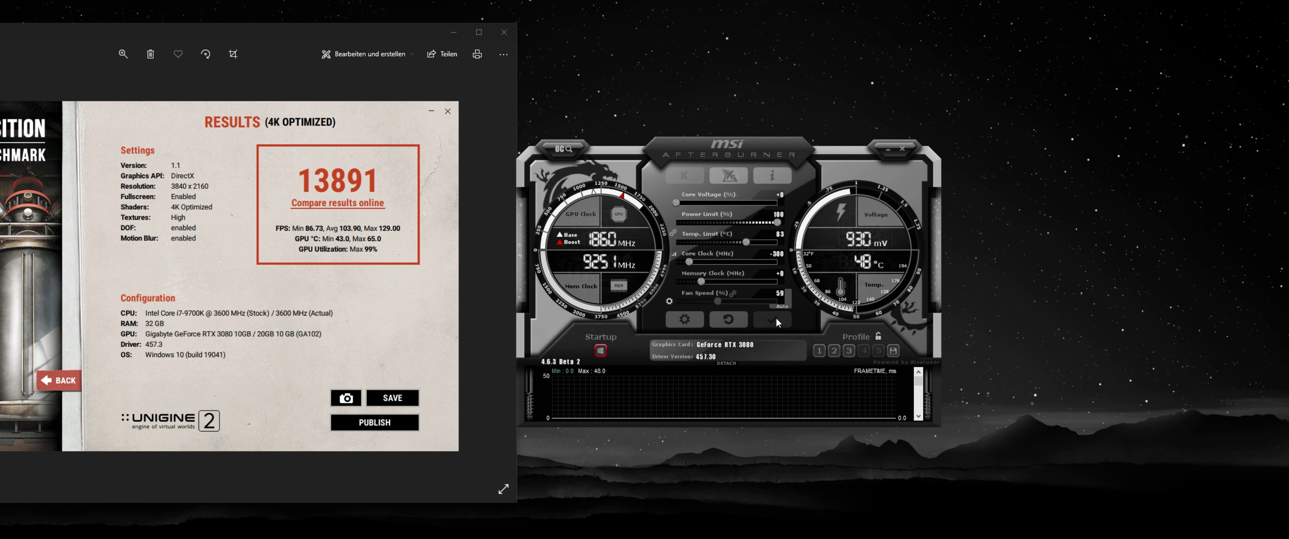
{"action": "left_click_drag", "start_coordinate": [702, 150], "coordinate": [711, 147]}
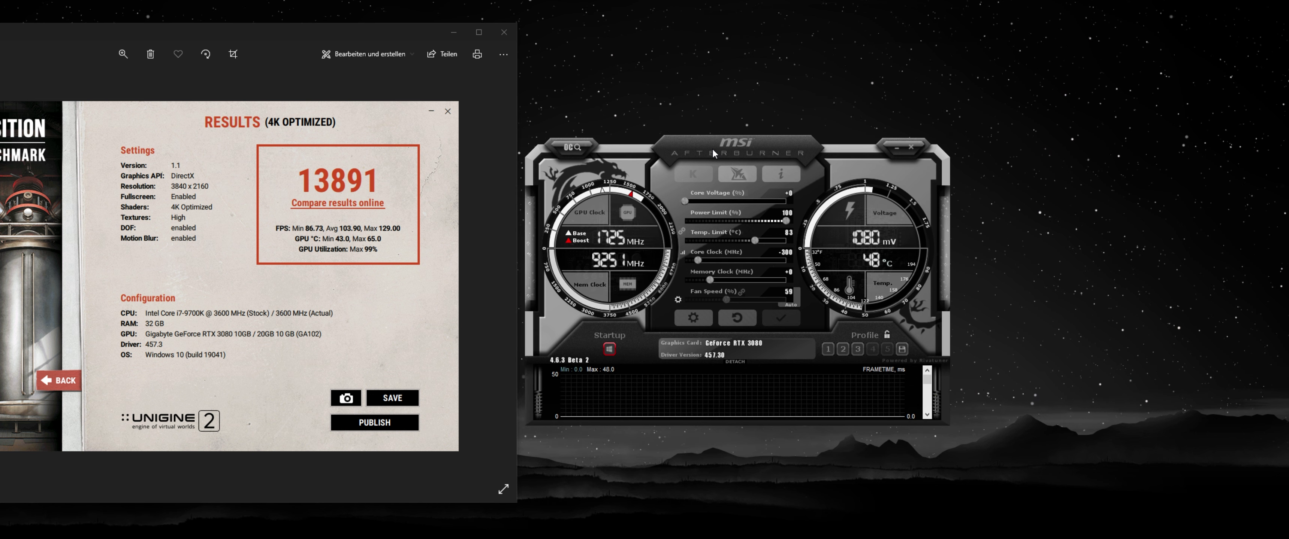
- Open the voltage/frequency curve editor with Ctrl+F, move it left, and nudge the curve
{"action": "key", "text": "ctrl+f"}
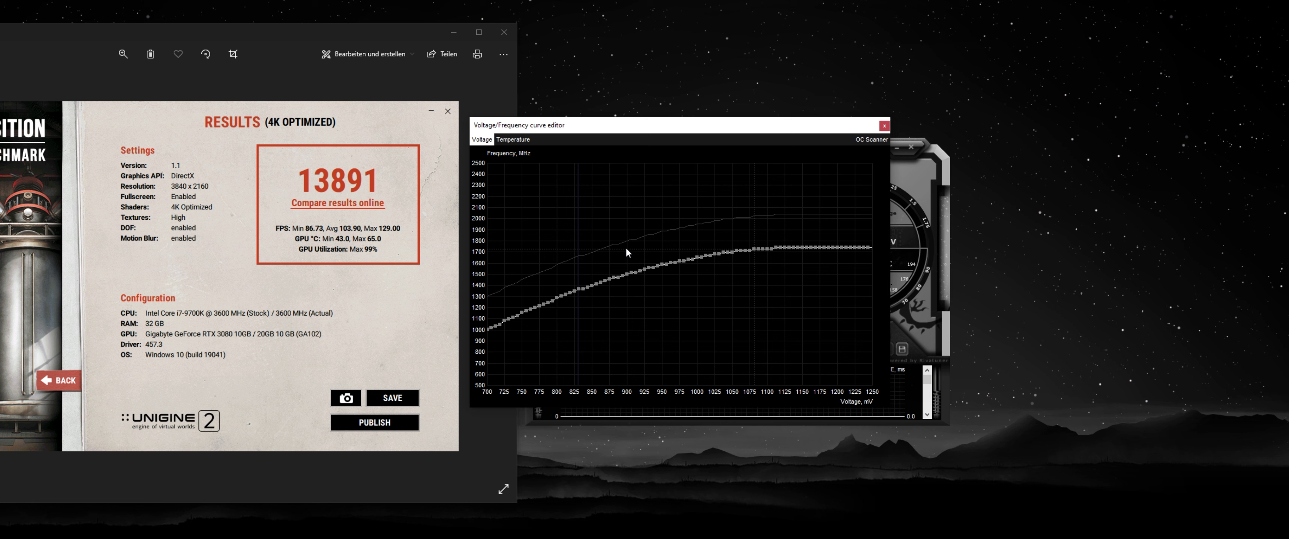
{"action": "left_click_drag", "start_coordinate": [682, 131], "coordinate": [317, 122]}
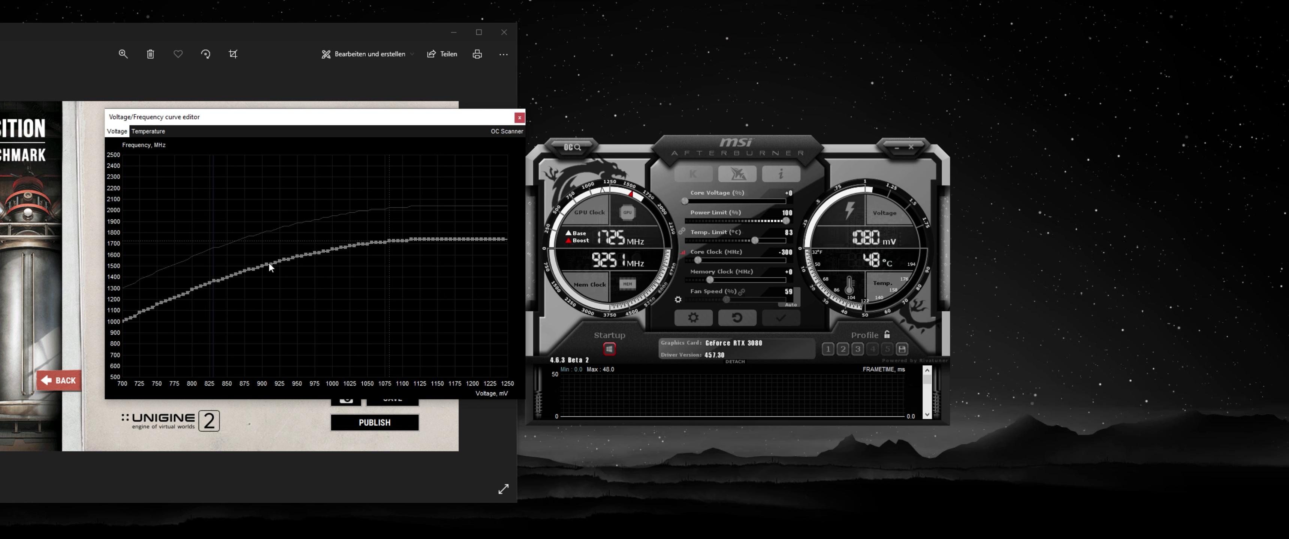
{"action": "mouse_move", "coordinate": [267, 261]}
{"action": "left_mouse_down"}
{"action": "mouse_move", "coordinate": [262, 202]}
{"action": "mouse_move", "coordinate": [264, 300]}
{"action": "mouse_move", "coordinate": [267, 260]}
{"action": "left_mouse_up"}
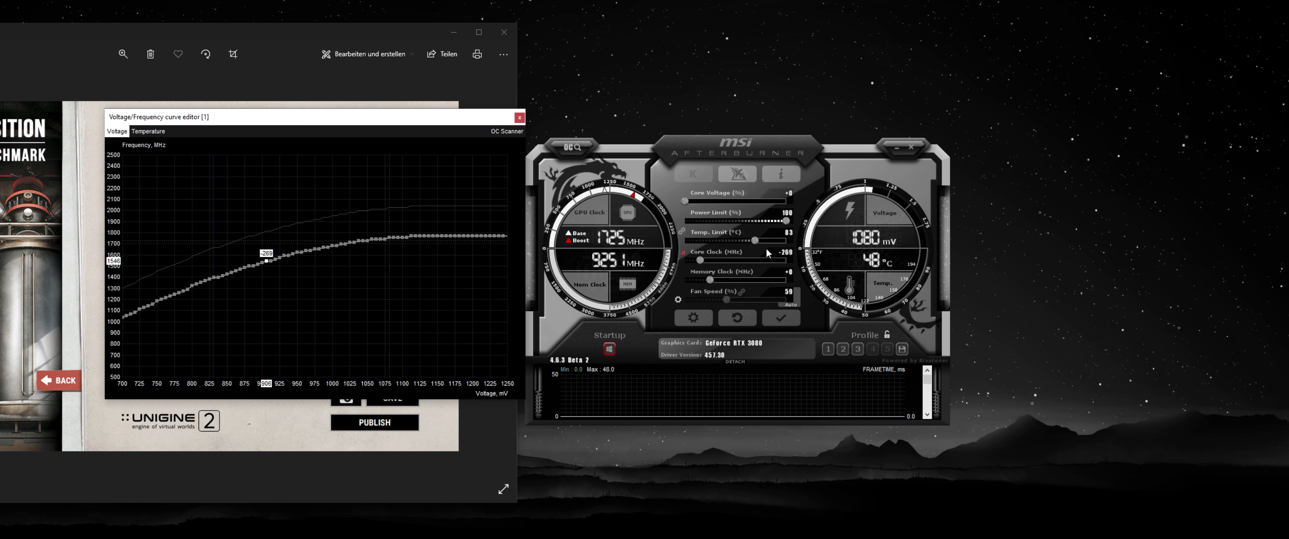
- Enter a -300 core clock offset and apply it, lowering the whole curve
{"action": "left_click", "coordinate": [786, 252]}
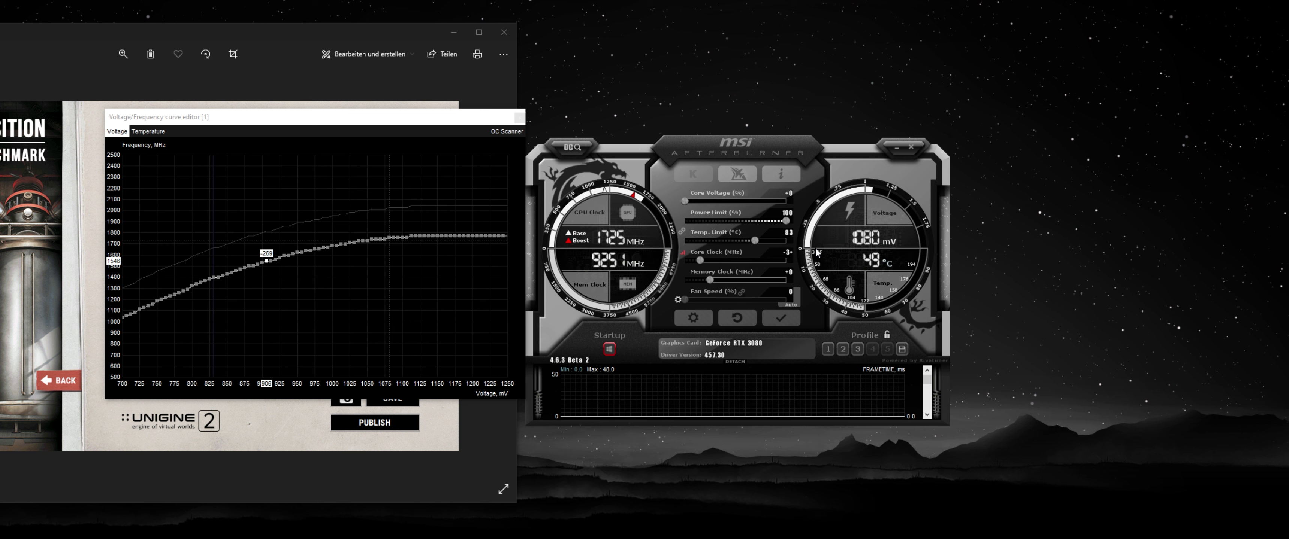
{"action": "type", "text": "-300"}
{"action": "key", "text": "Return"}
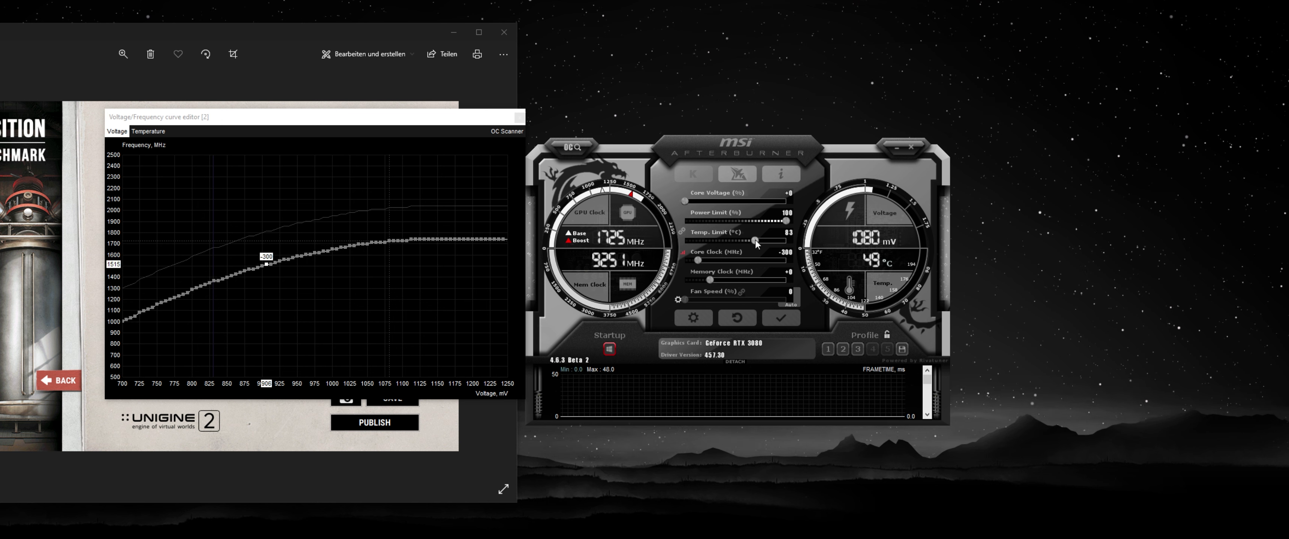
{"action": "mouse_move", "coordinate": [379, 120]}
{"action": "left_mouse_down"}
{"action": "mouse_move", "coordinate": [355, 120]}
{"action": "mouse_move", "coordinate": [394, 128]}
{"action": "left_mouse_up"}
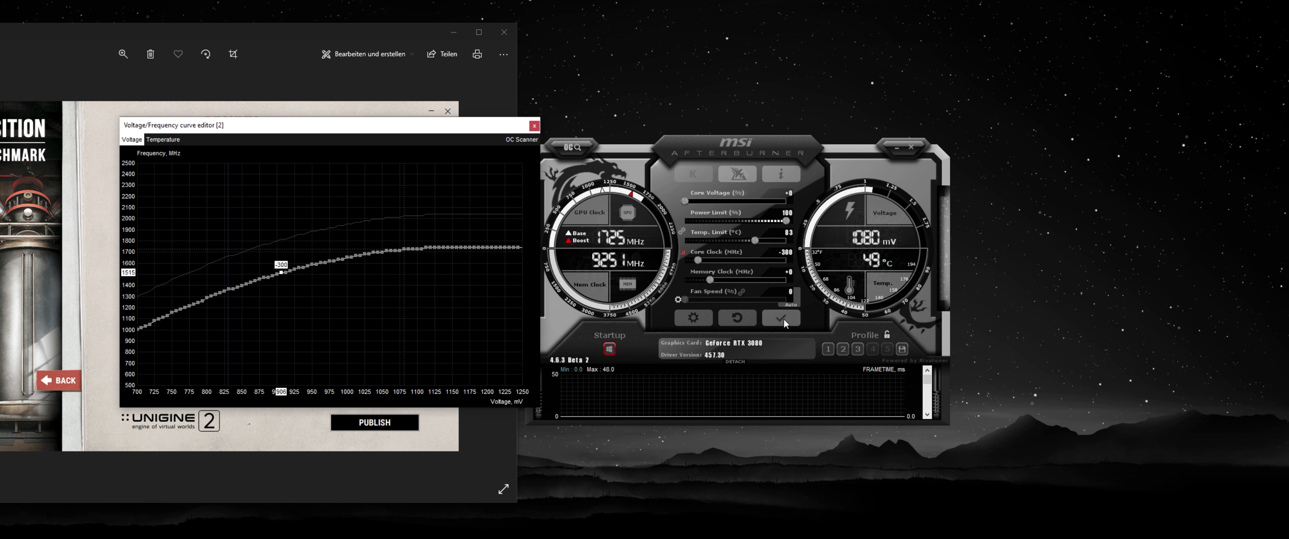
{"action": "left_click", "coordinate": [783, 322]}
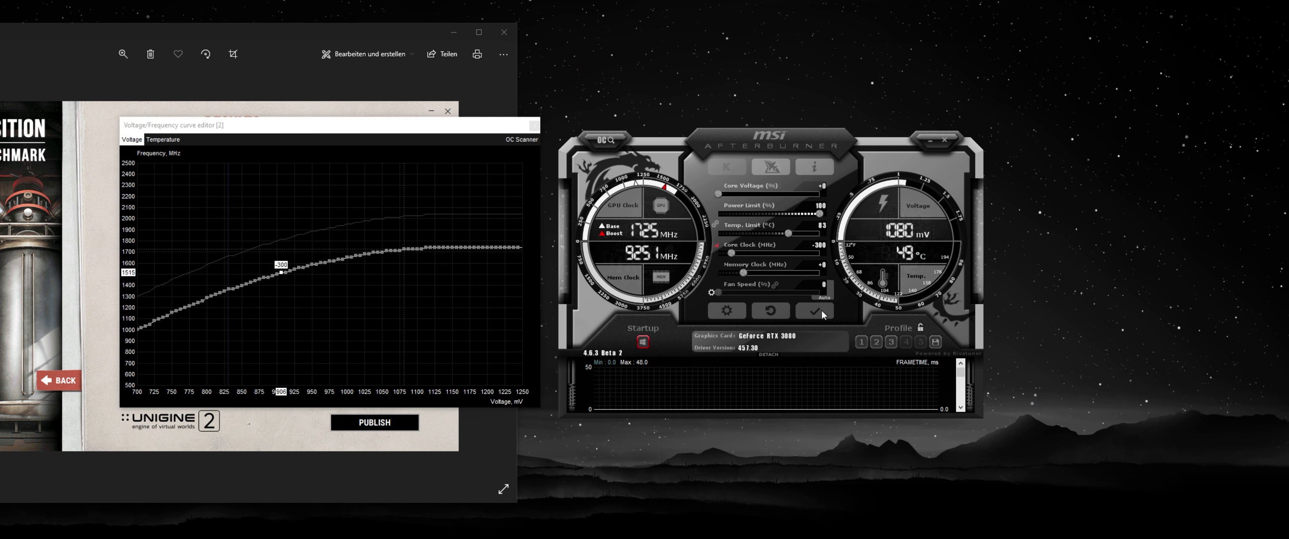
- Reposition the curve editor so the benchmark results stay visible
{"action": "left_click_drag", "start_coordinate": [357, 132], "coordinate": [356, 140]}
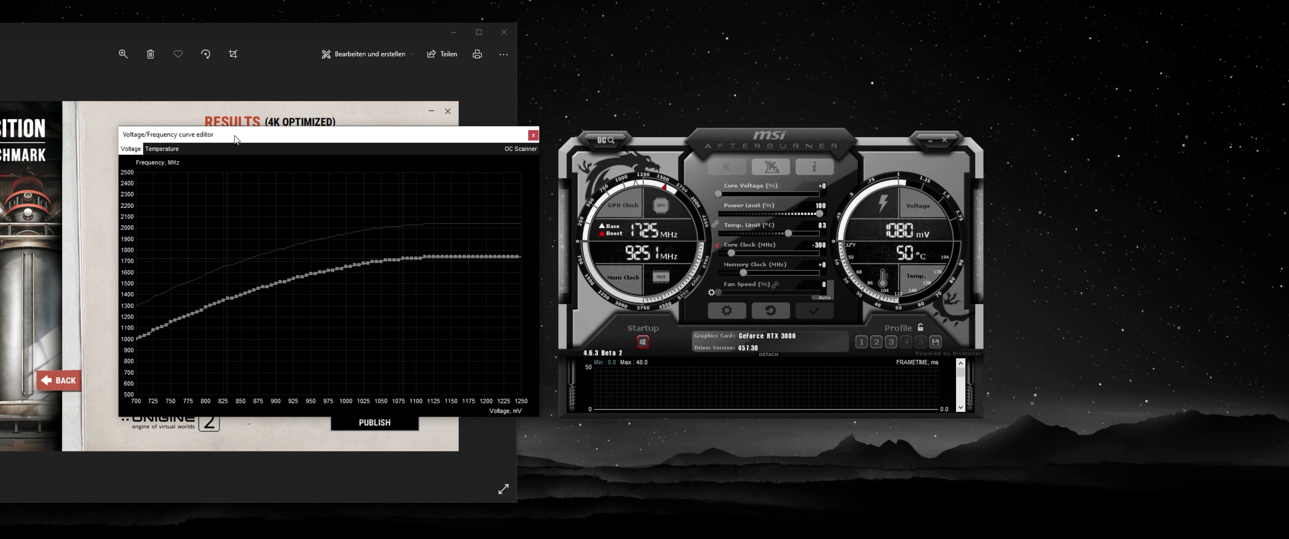
{"action": "left_click_drag", "start_coordinate": [234, 135], "coordinate": [249, 149]}
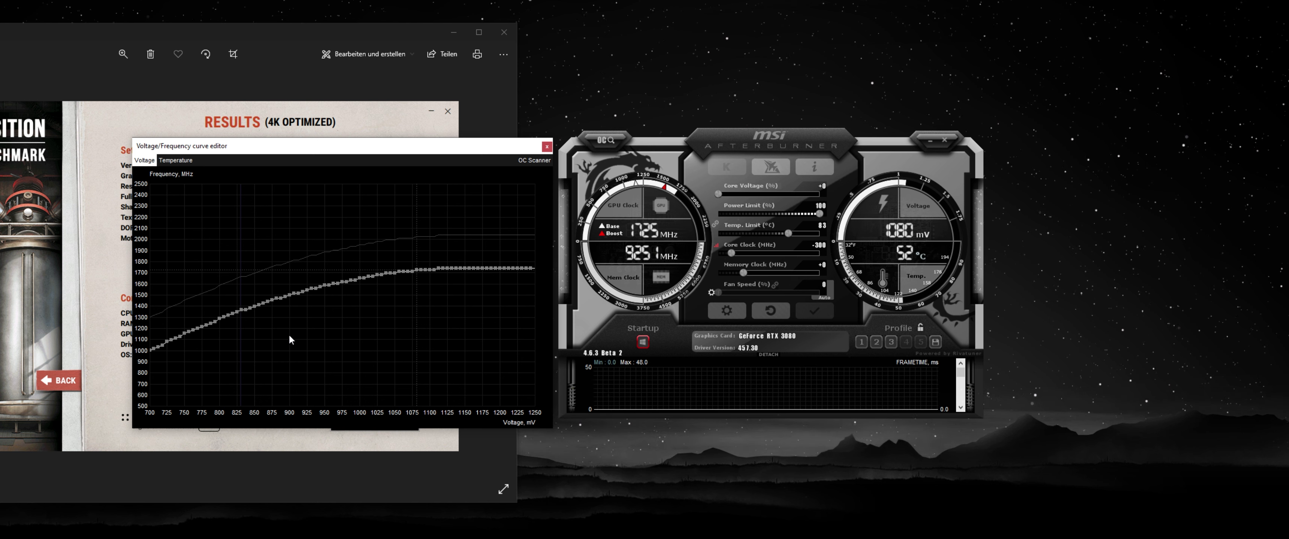
{"action": "left_click_drag", "start_coordinate": [234, 149], "coordinate": [249, 153]}
{"action": "mouse_move", "coordinate": [266, 312]}
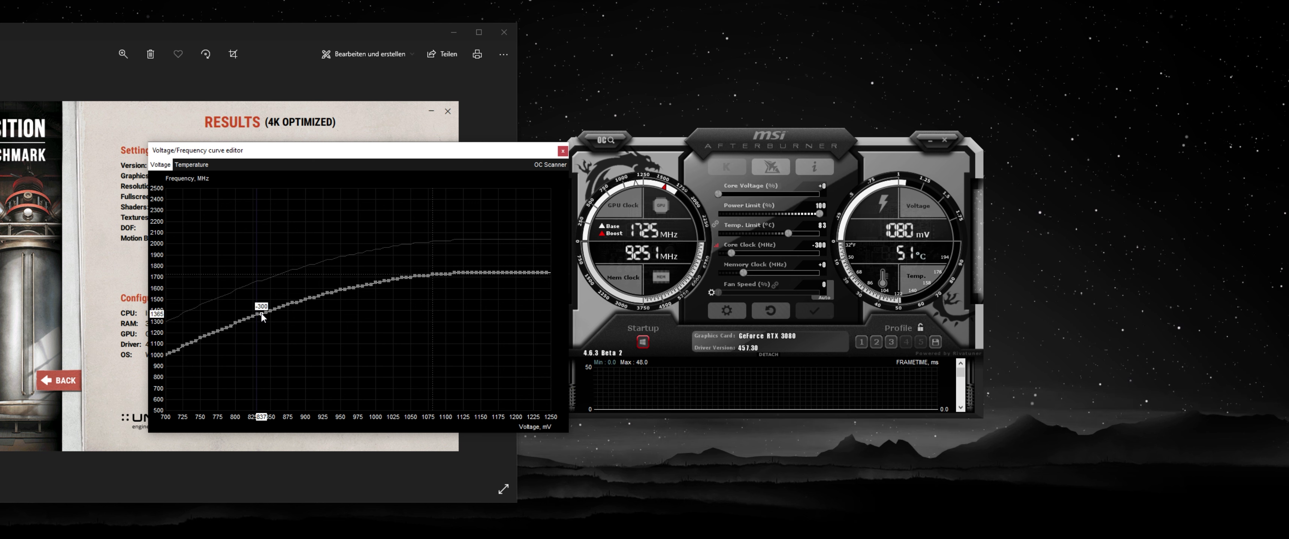
- Drag the 837 mV curve point up to about 1816 MHz, then close the editor
{"action": "left_click_drag", "start_coordinate": [261, 317], "coordinate": [262, 263]}
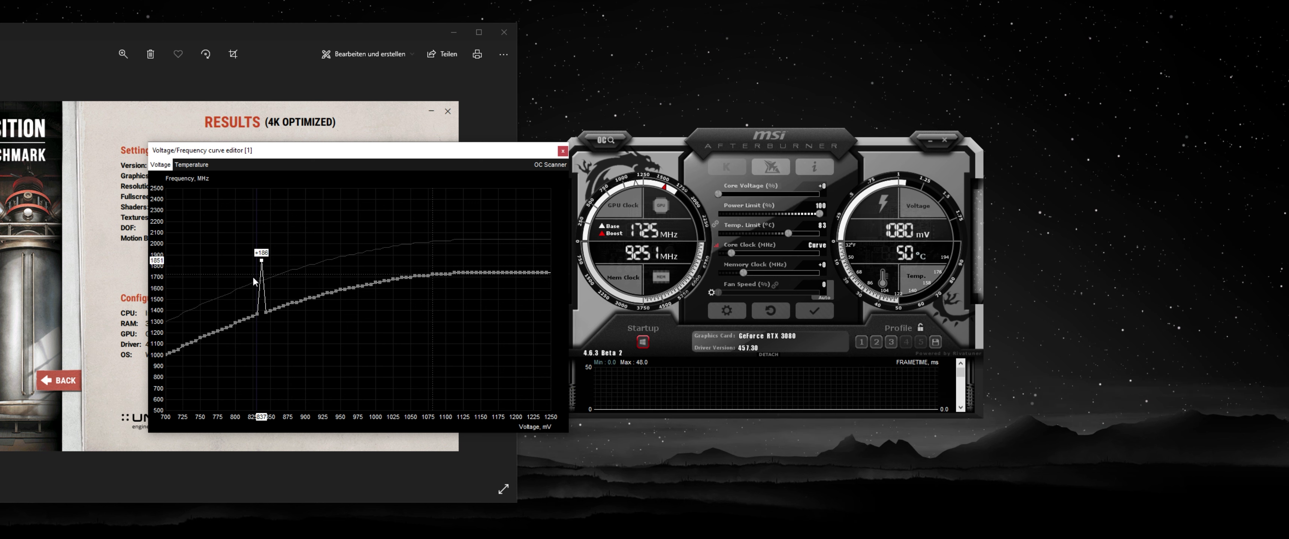
{"action": "left_click", "coordinate": [562, 151]}
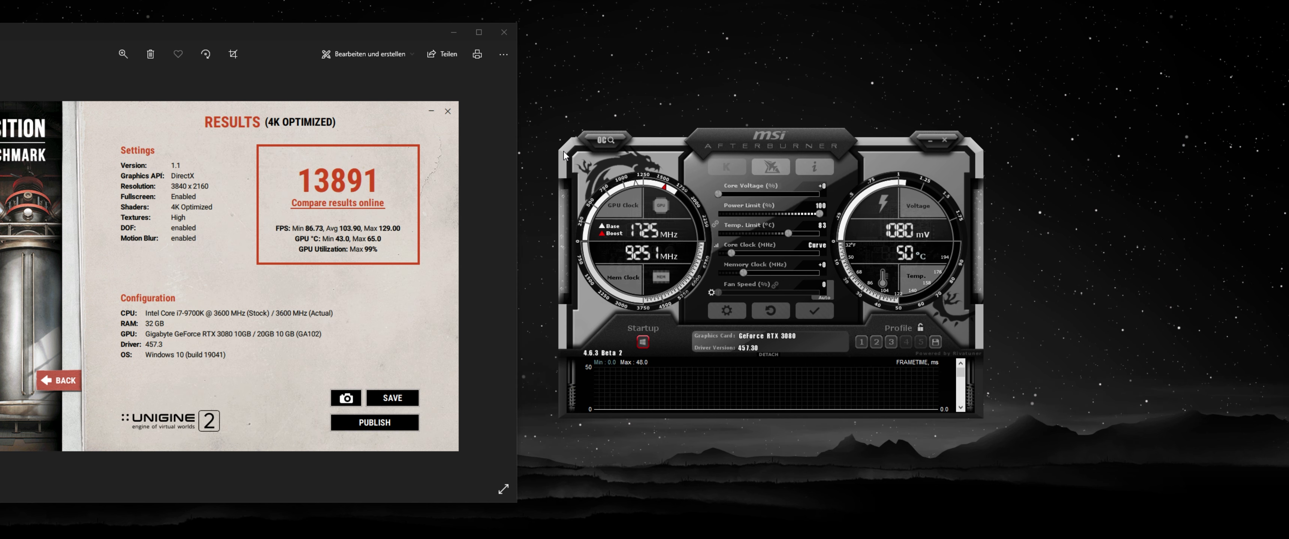
- Apply the edited curve and verify it sits flat near 1845 MHz at 837 mV
{"action": "left_click", "coordinate": [803, 314]}
{"action": "left_click_drag", "start_coordinate": [680, 196], "coordinate": [667, 195]}
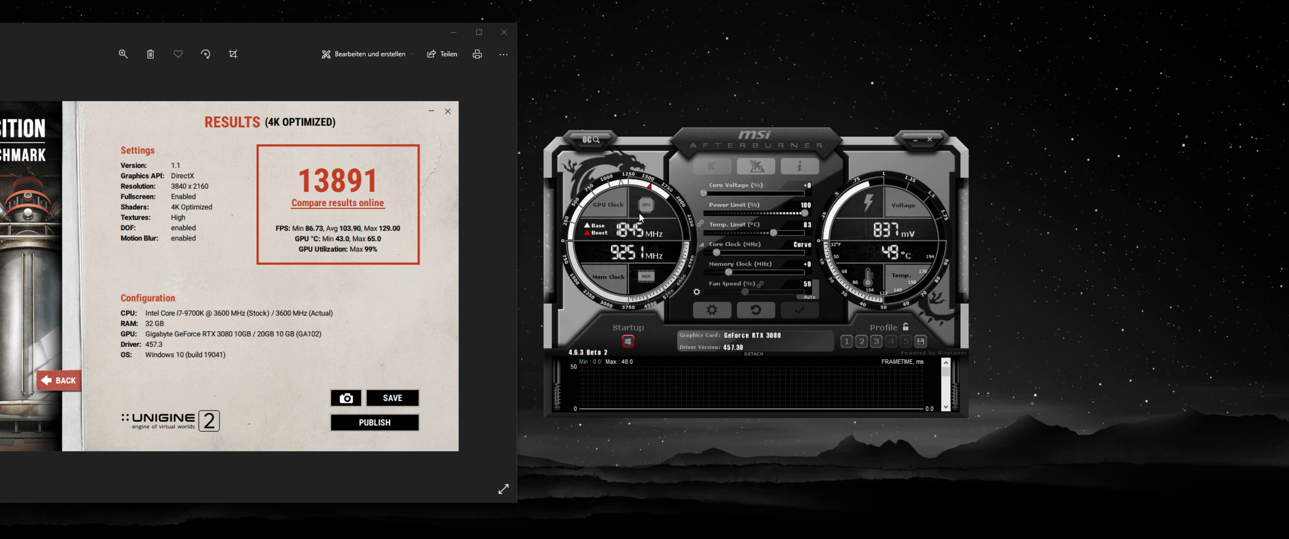
{"action": "key", "text": "ctrl+f"}
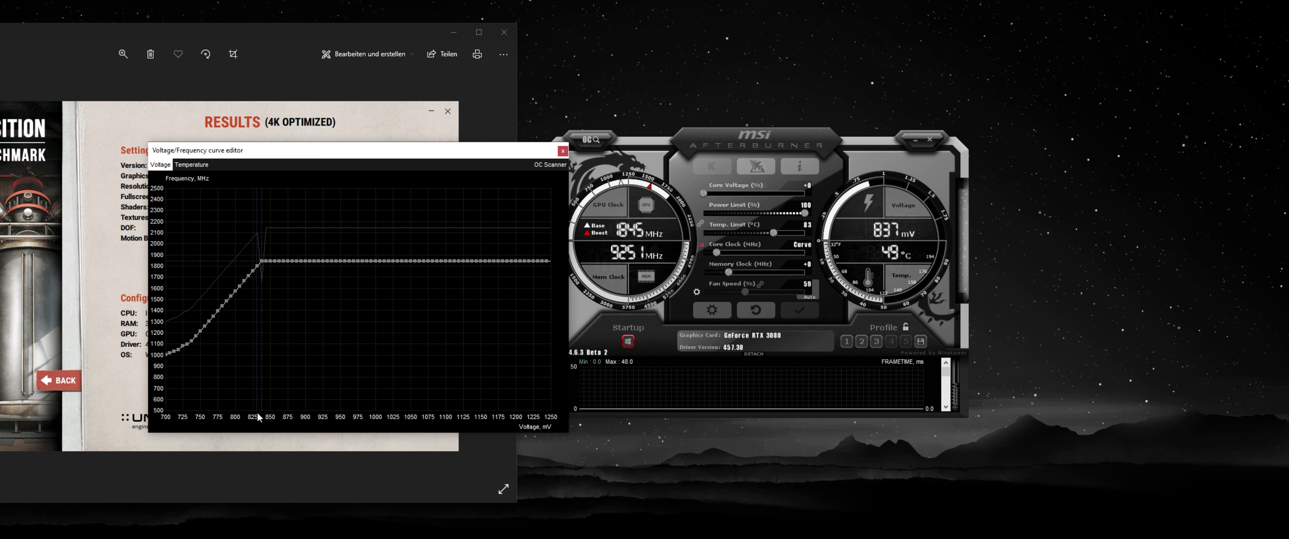
{"action": "left_click", "coordinate": [562, 151]}
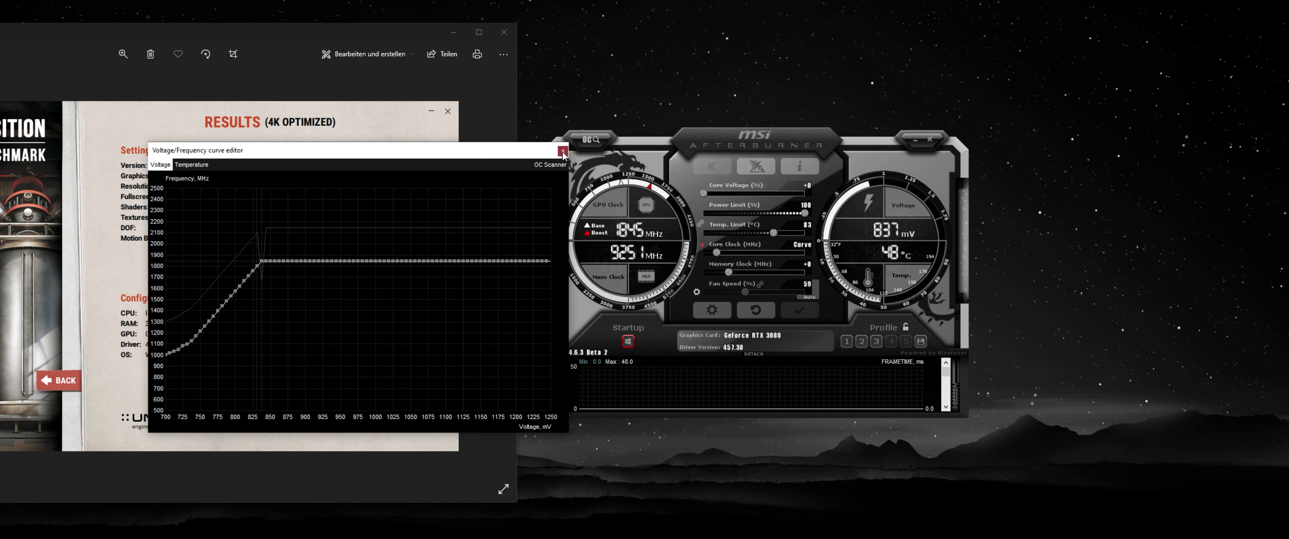
- Set the memory clock offset to +1000 MHz and apply it
{"action": "left_click_drag", "start_coordinate": [749, 138], "coordinate": [718, 139]}
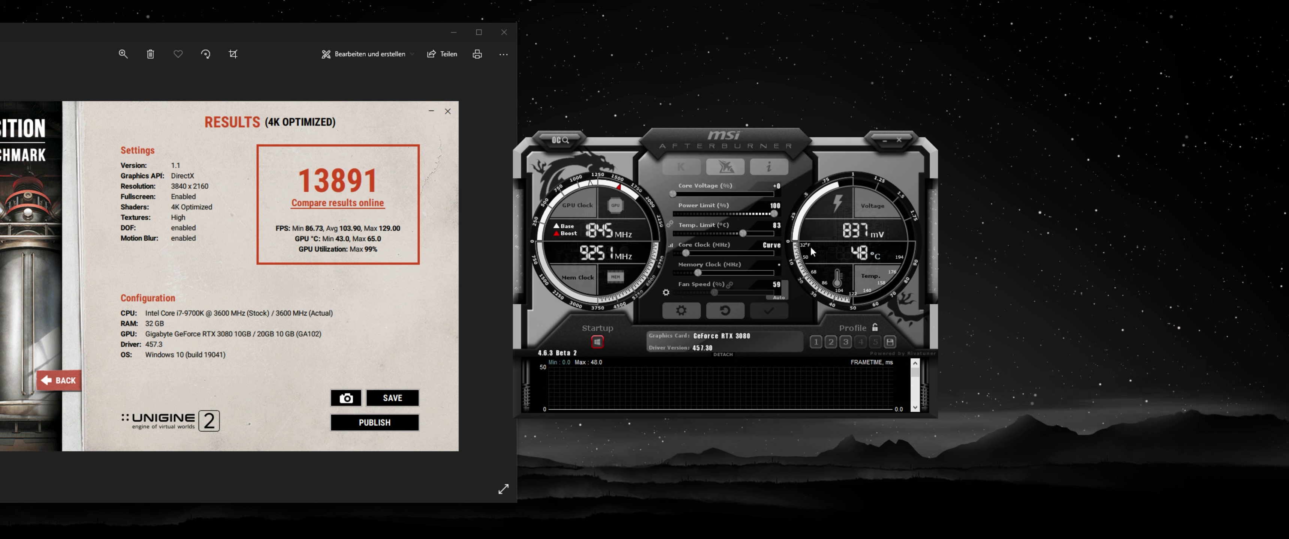
{"action": "key", "text": "Return"}
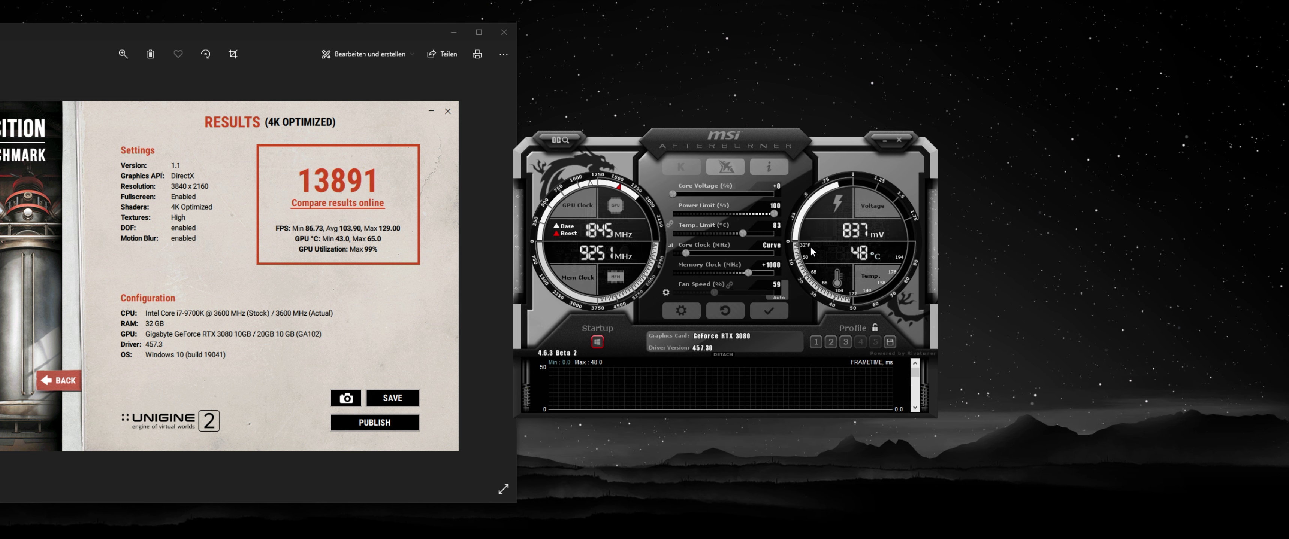
{"action": "left_click", "coordinate": [755, 307]}
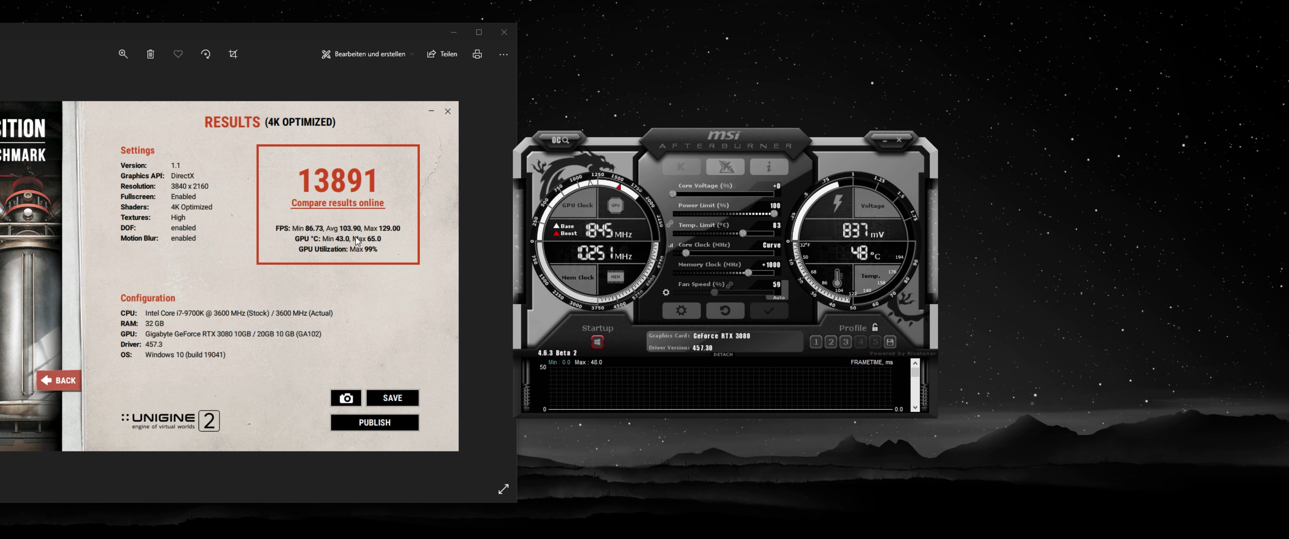
- Page through the later benchmark screenshots showing scores 14264, 14144 and 14371
{"action": "left_click_drag", "start_coordinate": [312, 32], "coordinate": [290, 39]}
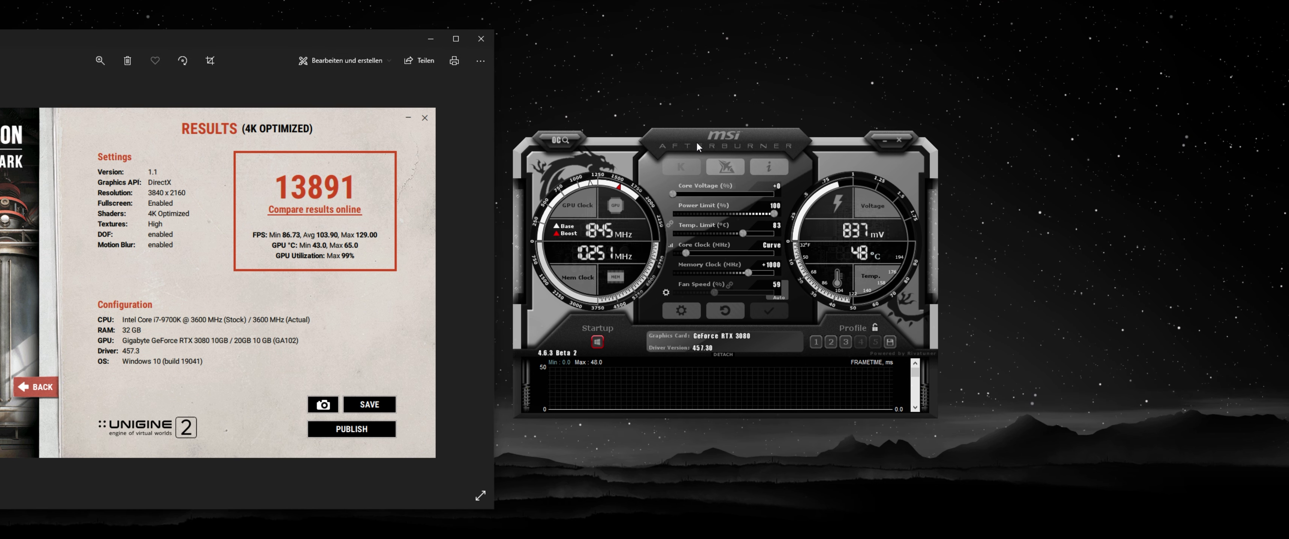
{"action": "left_click_drag", "start_coordinate": [699, 146], "coordinate": [706, 167]}
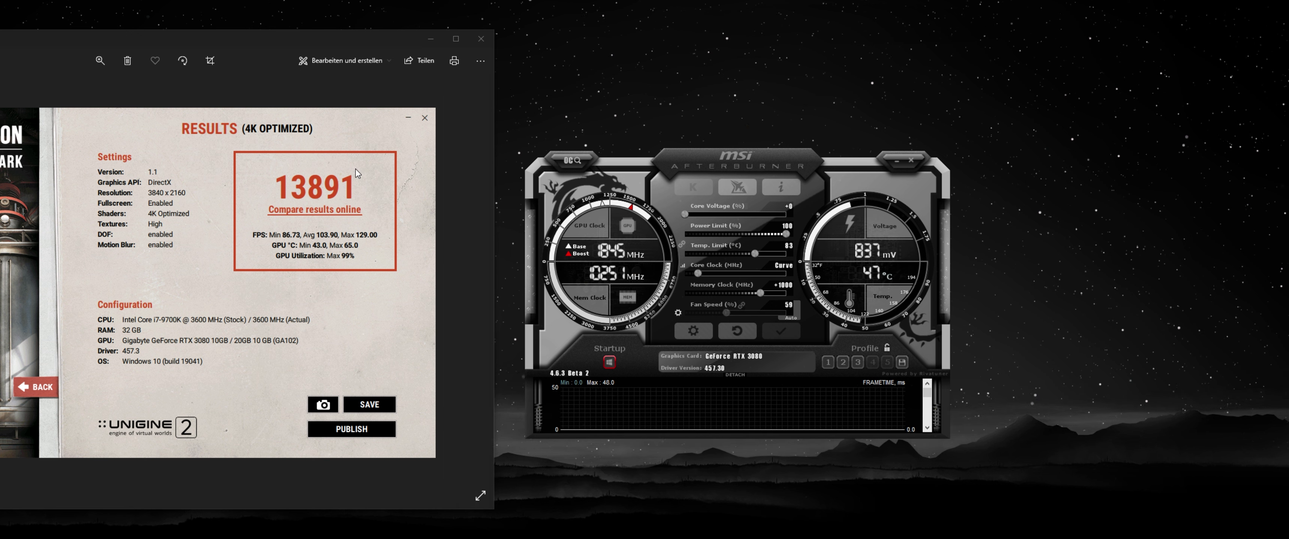
{"action": "left_click", "coordinate": [477, 278]}
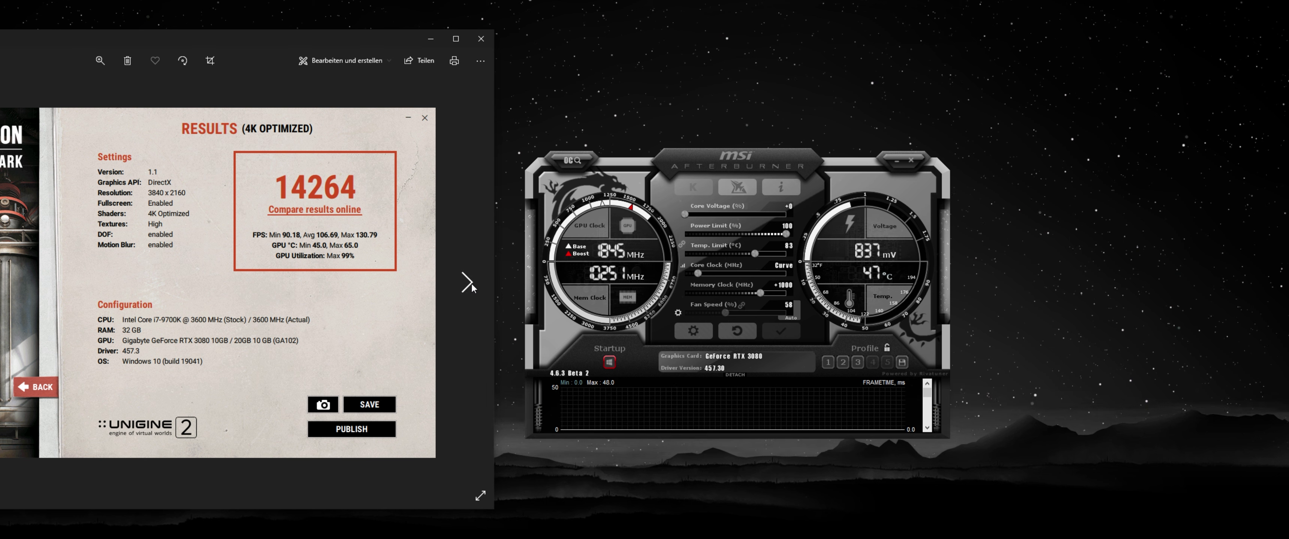
{"action": "left_click", "coordinate": [471, 285]}
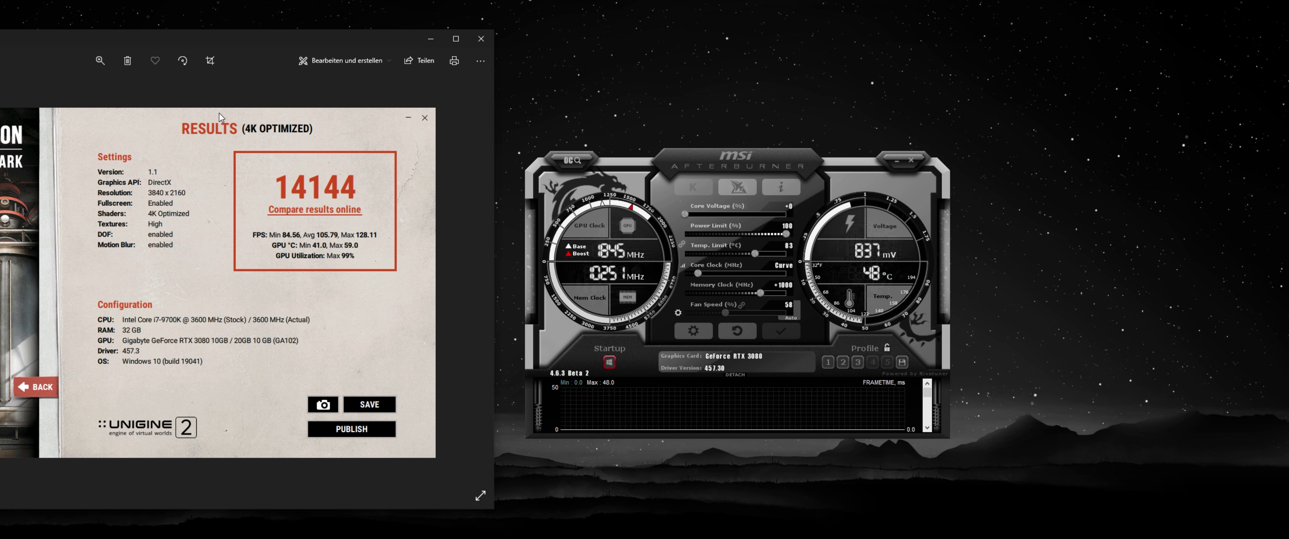
{"action": "left_click", "coordinate": [469, 280]}
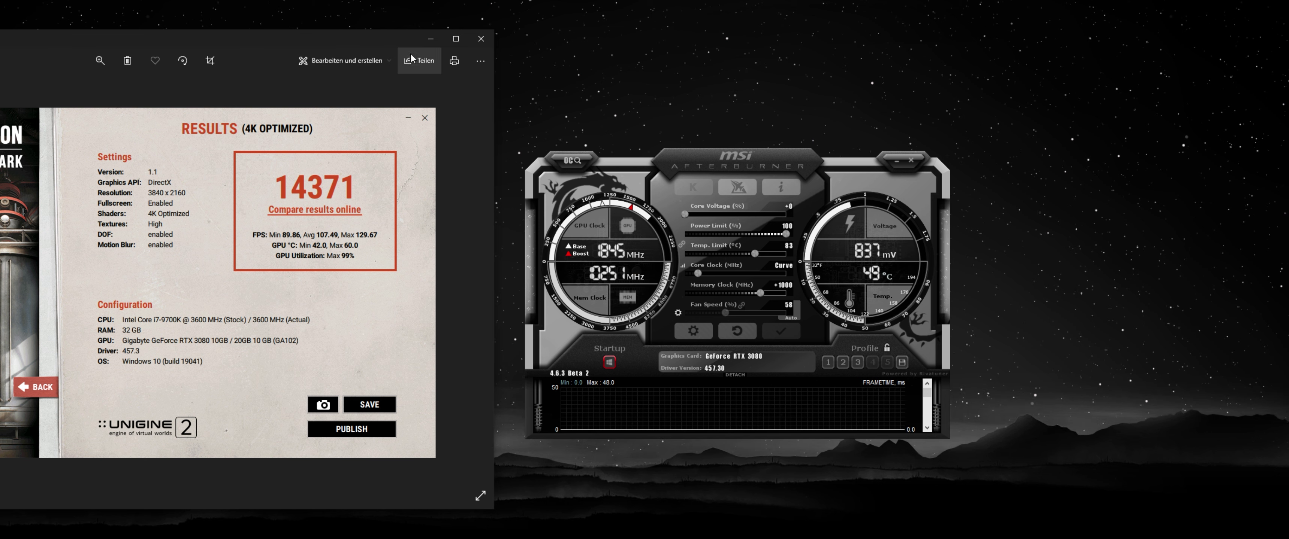
- Minimise Photos and open Data.txt in Notepad to the left of Afterburner
{"action": "left_click", "coordinate": [430, 39]}
{"action": "double_click", "coordinate": [431, 205]}
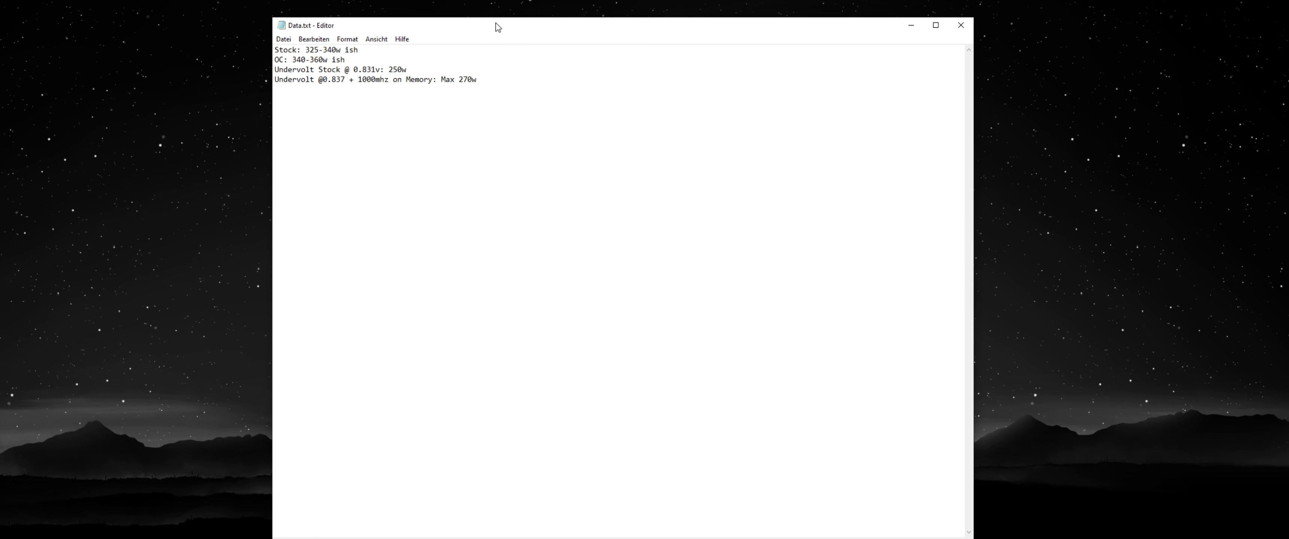
{"action": "left_click_drag", "start_coordinate": [496, 26], "coordinate": [191, 110]}
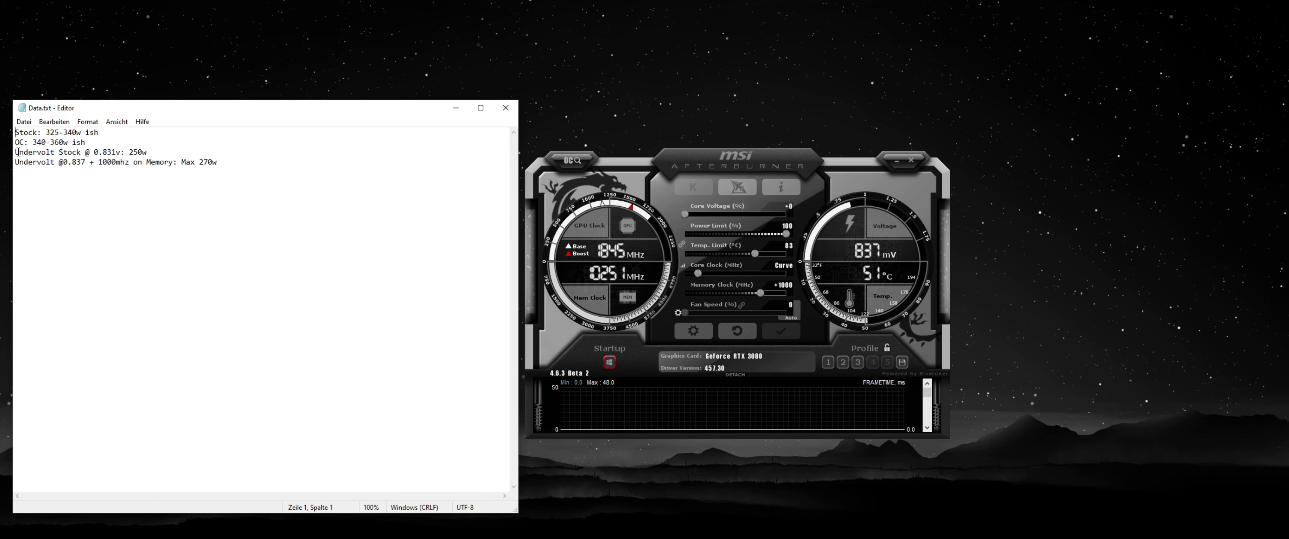
- Highlight the line 3 stock undervolt wattage, the 1000 memory value and the 0.837 voltage
{"action": "left_click_drag", "start_coordinate": [15, 152], "coordinate": [148, 151]}
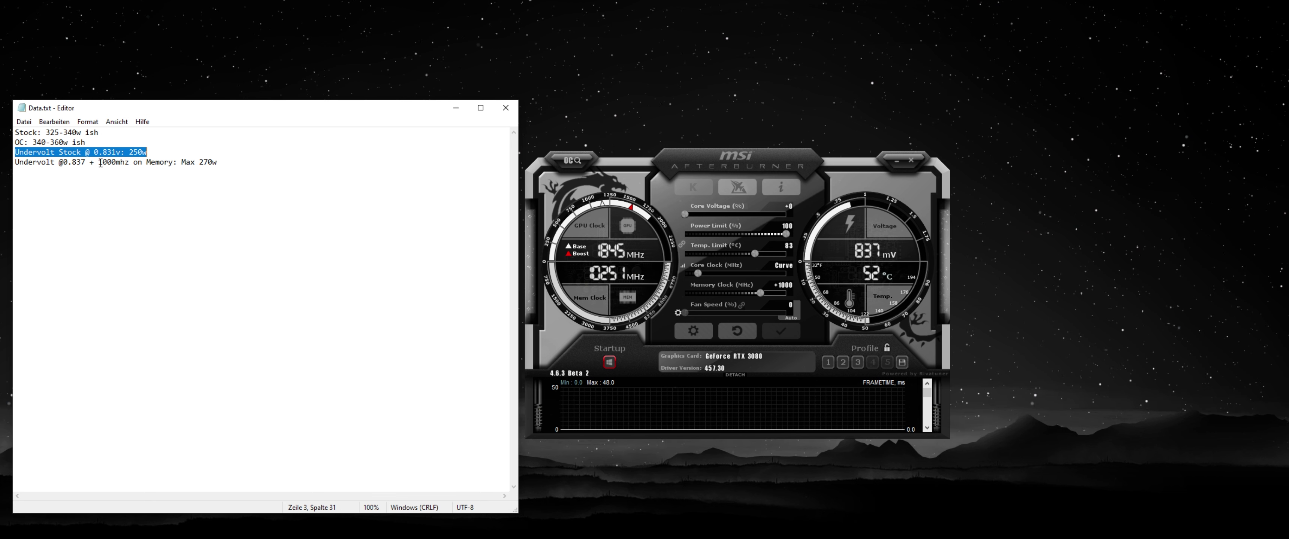
{"action": "left_click", "coordinate": [100, 162]}
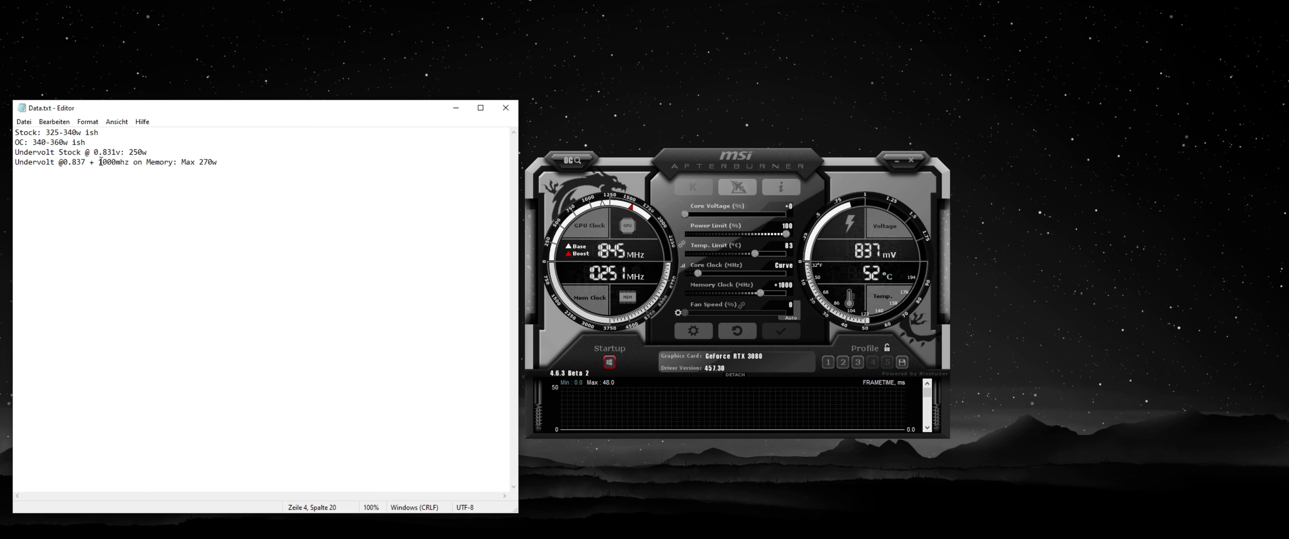
{"action": "left_click_drag", "start_coordinate": [100, 162], "coordinate": [118, 160]}
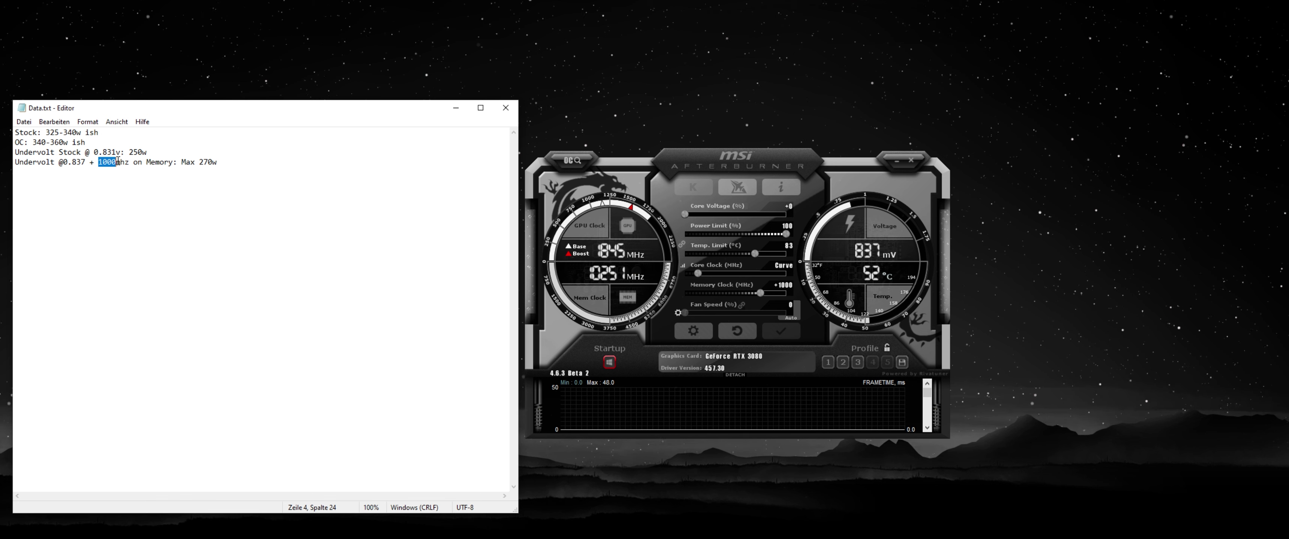
{"action": "left_click", "coordinate": [81, 161]}
{"action": "left_click_drag", "start_coordinate": [82, 162], "coordinate": [86, 159]}
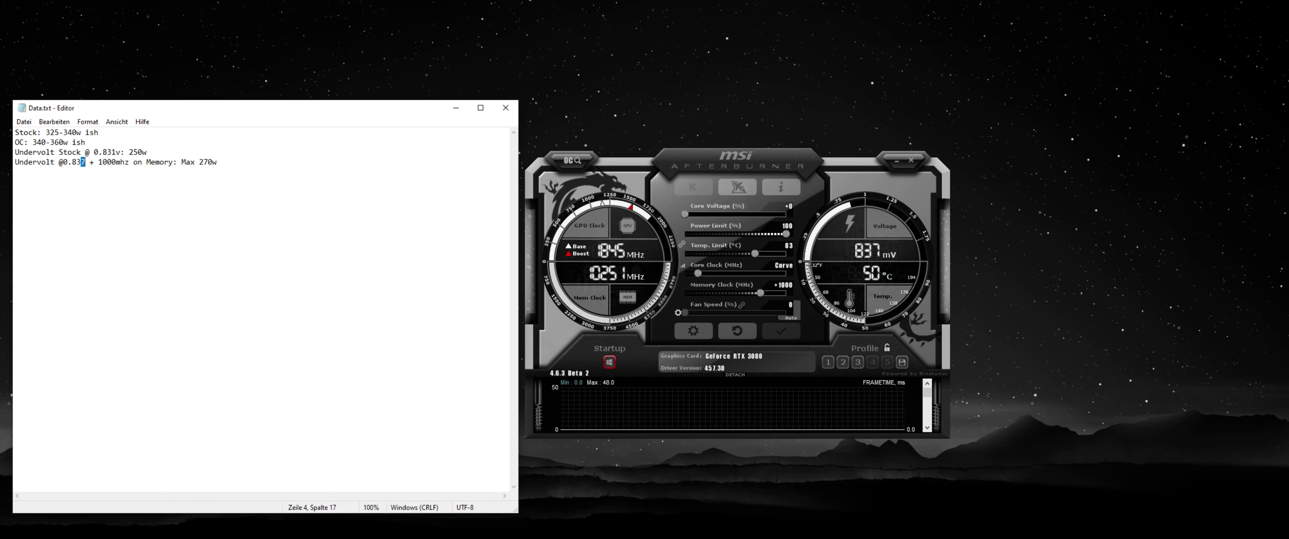
{"action": "left_click_drag", "start_coordinate": [206, 111], "coordinate": [195, 112]}
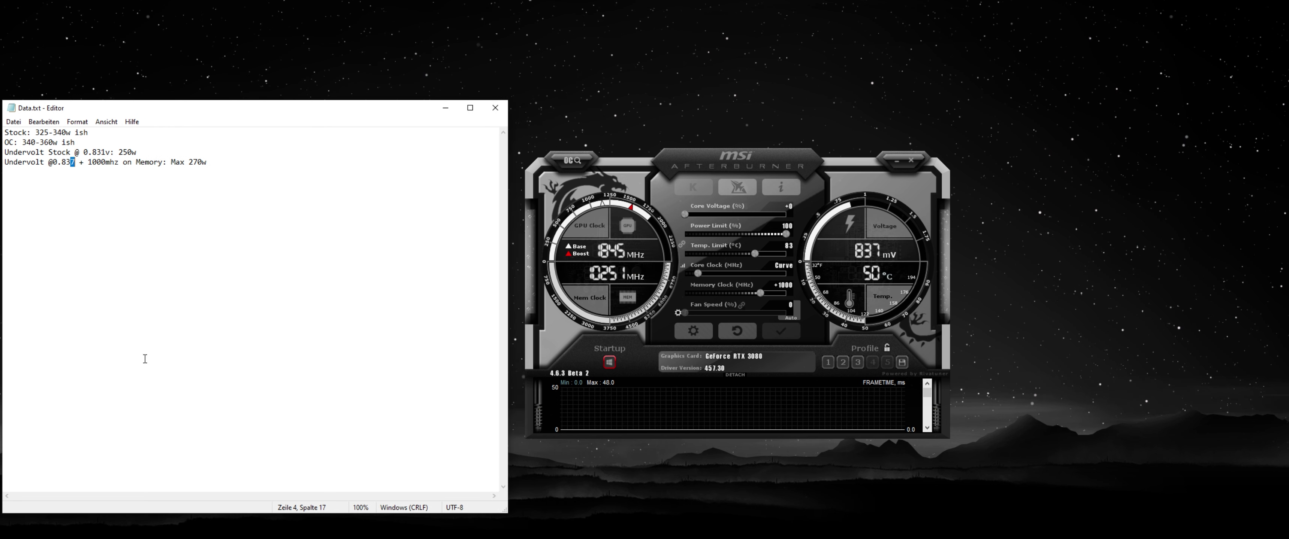